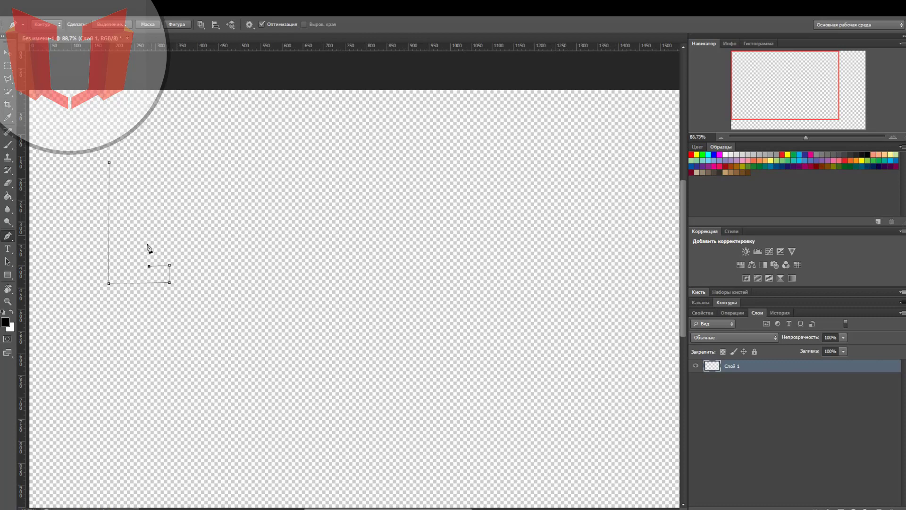
Discard the partial path and draw a closed bracket-shaped outline near the canvas's upper-left corner with the Pen tool
key(ctrl+alt+c)
key(Escape)
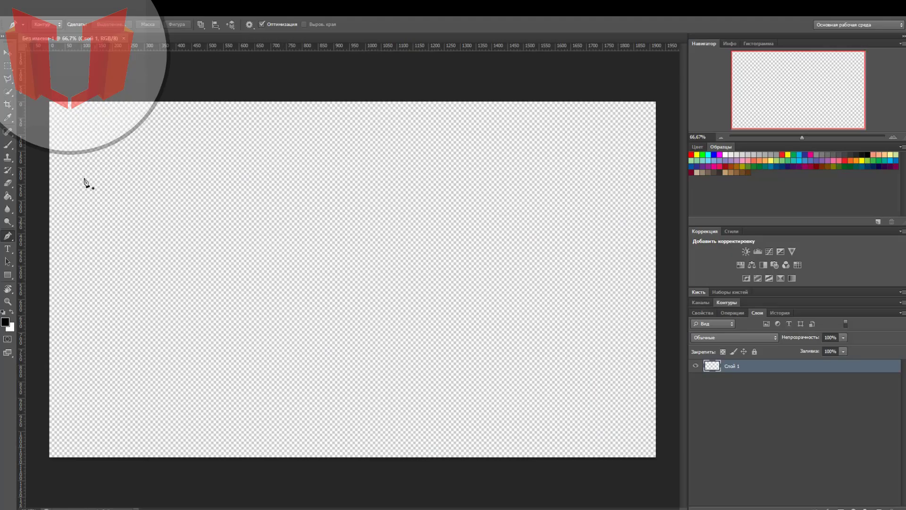
alt+scroll(86, 182, up, 1)
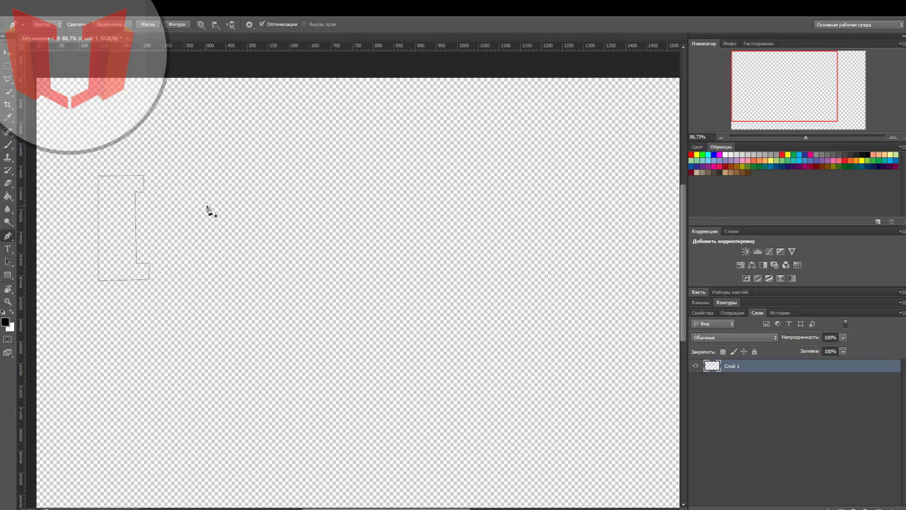
Export the document's paths to Illustrator as Без имени-1.ai on the desktop
click(26, 10)
mouse_move(77, 10)
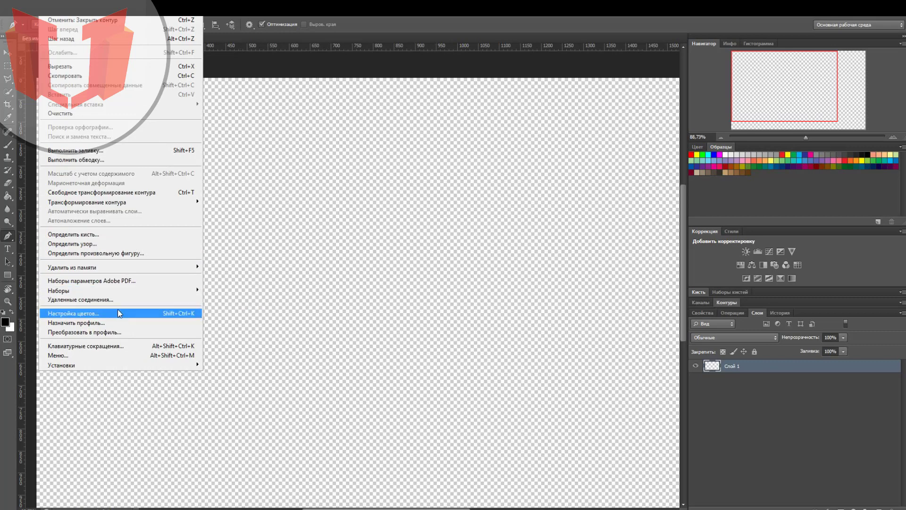
mouse_move(26, 10)
mouse_move(67, 158)
mouse_move(95, 164)
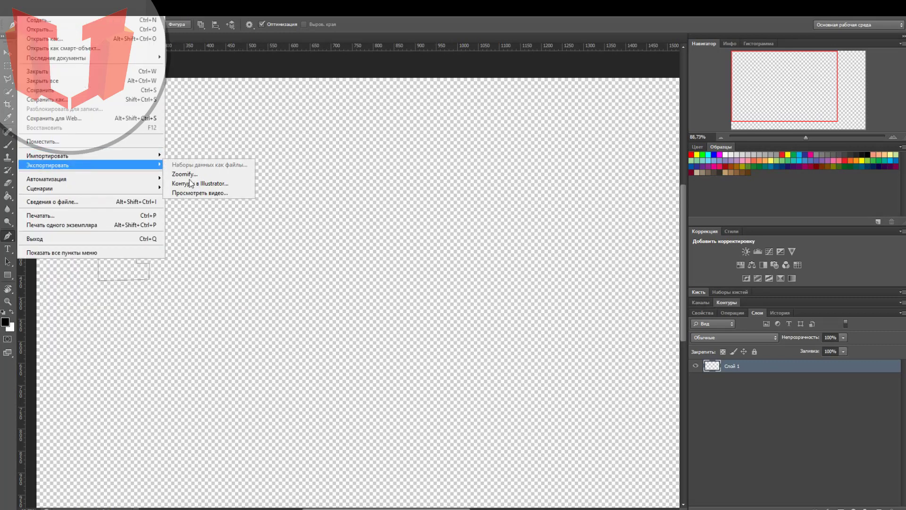
click(188, 184)
click(512, 179)
click(370, 253)
alt+scroll(359, 218, down, 4)
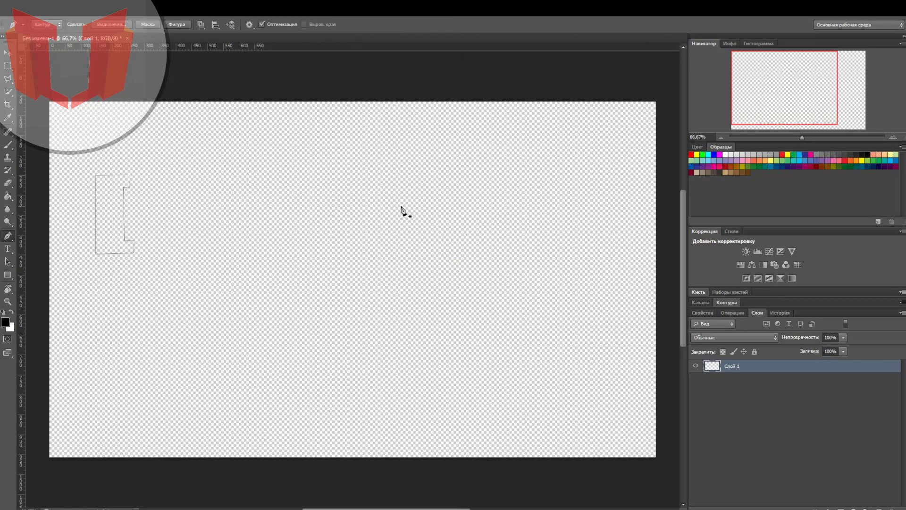
Switch to Cinema 4D and open Без имени-1.ai from the desktop, accepting the import settings
key(super+d)
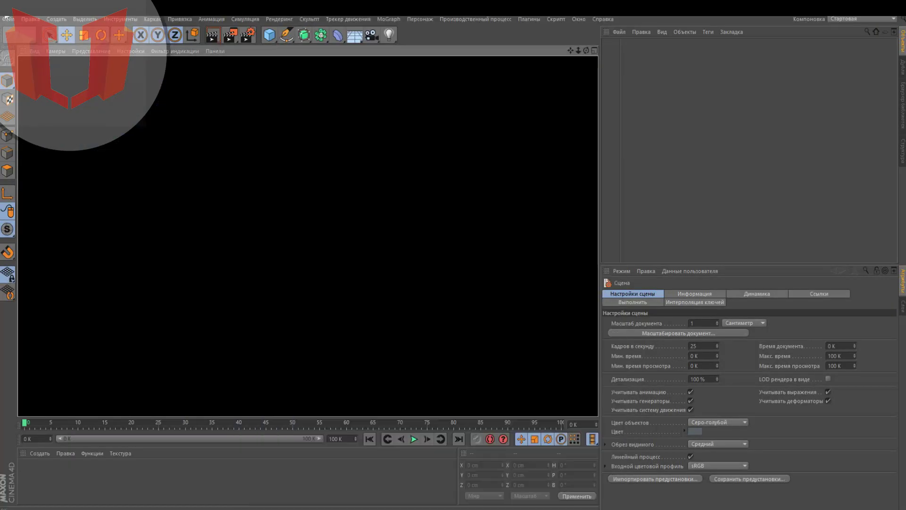
click(11, 20)
click(28, 38)
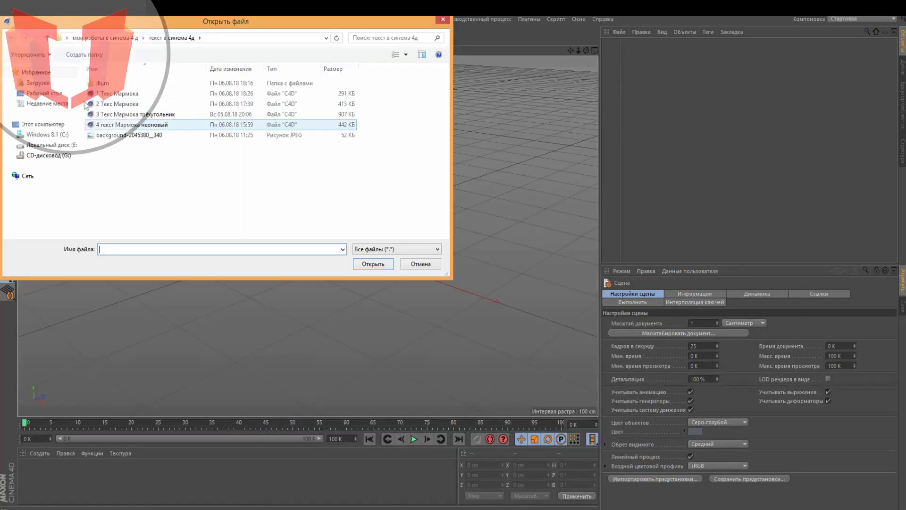
click(44, 93)
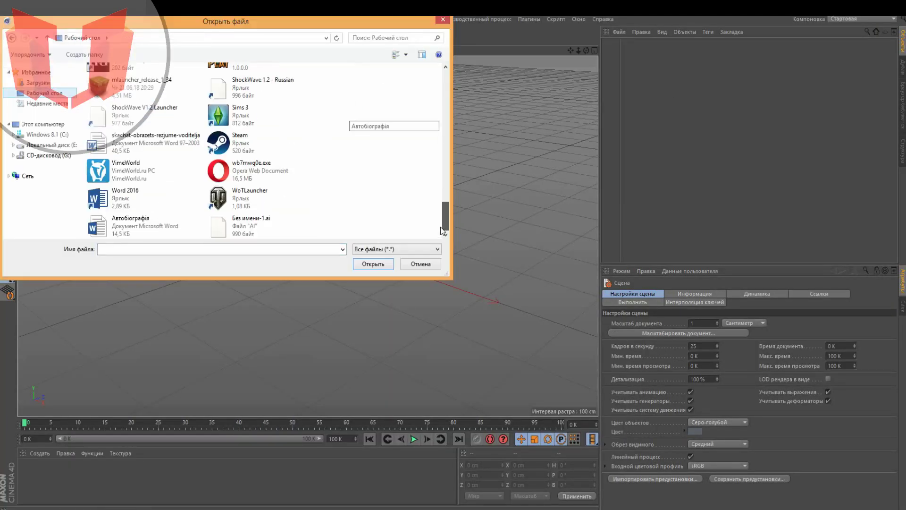
double_click(250, 226)
click(340, 369)
Add an Extrude (Выдавливание) generator and nest the imported spline under it
drag(571, 50, 306, 238)
drag(305, 37, 416, 49)
drag(635, 44, 283, 237)
click(636, 43)
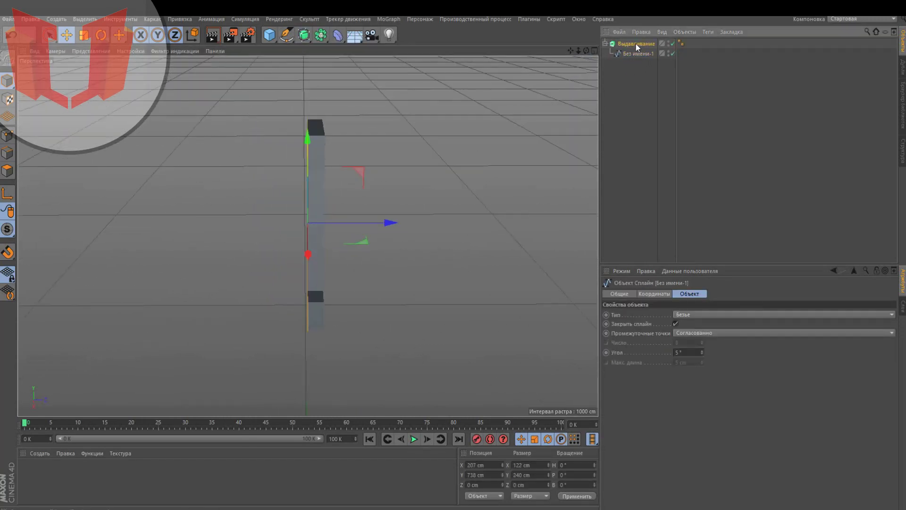
Try to thin the extruded shape by scaling its spline along one axis
click(84, 35)
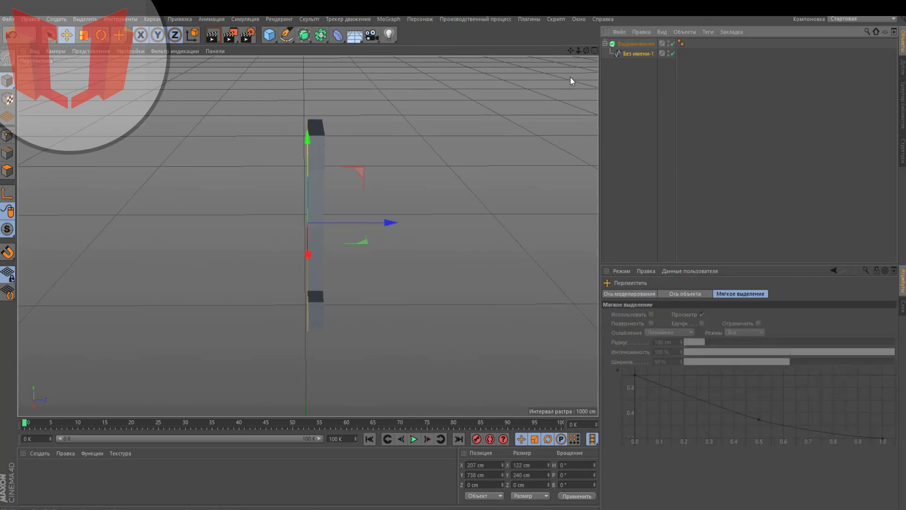
drag(587, 50, 297, 198)
key(t)
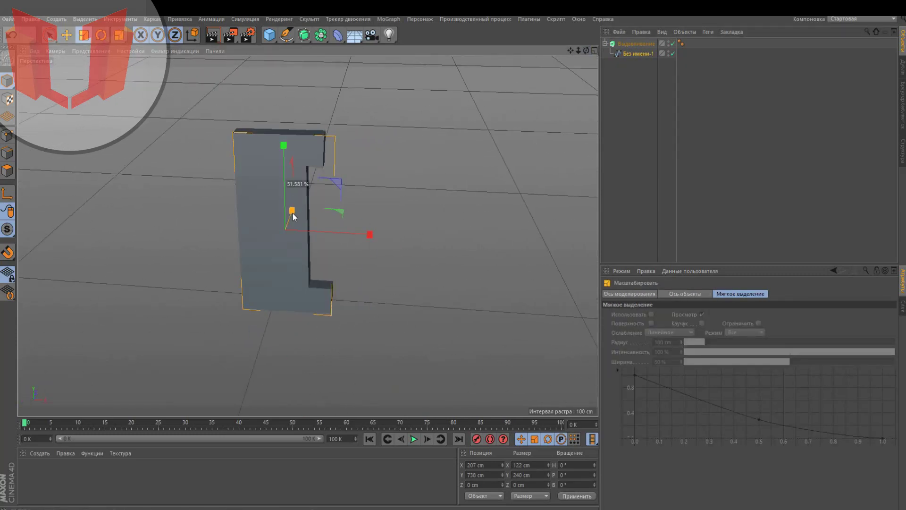
drag(586, 51, 444, 50)
Delete the extrude object's tag and shift the spline to about X 203, Y 745, Z -1.4 cm
click(681, 43)
key(Delete)
click(67, 35)
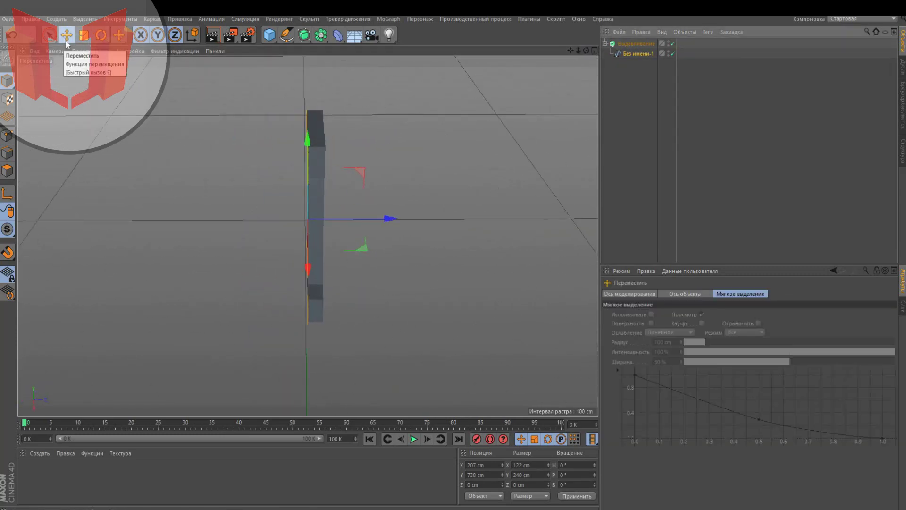
click(84, 35)
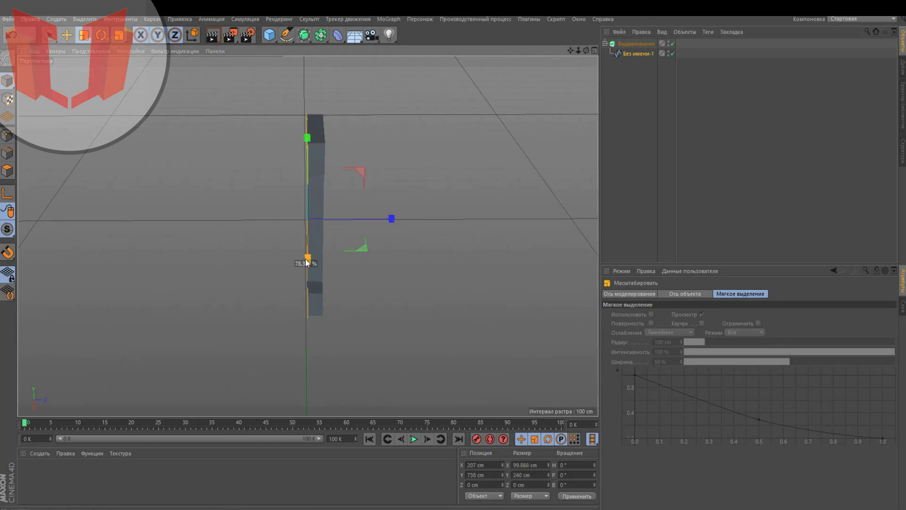
drag(586, 51, 713, 51)
drag(280, 238, 271, 211)
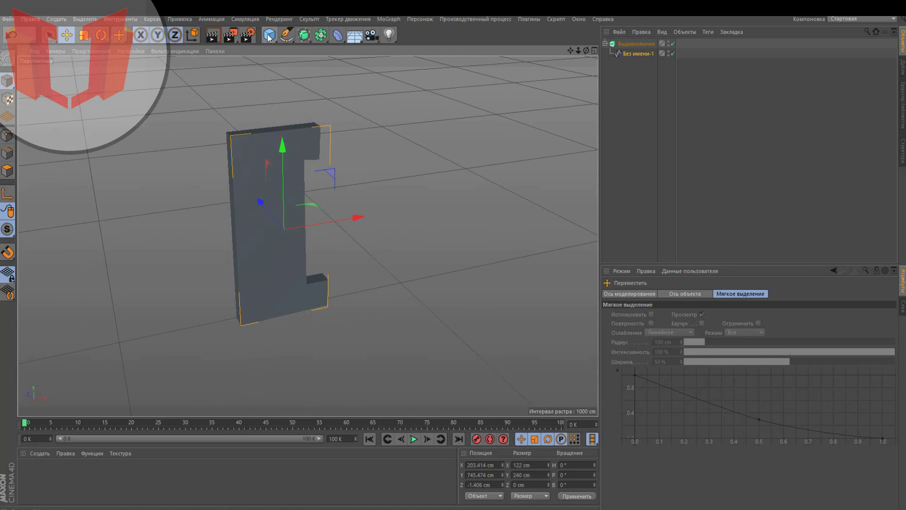
click(324, 37)
click(338, 35)
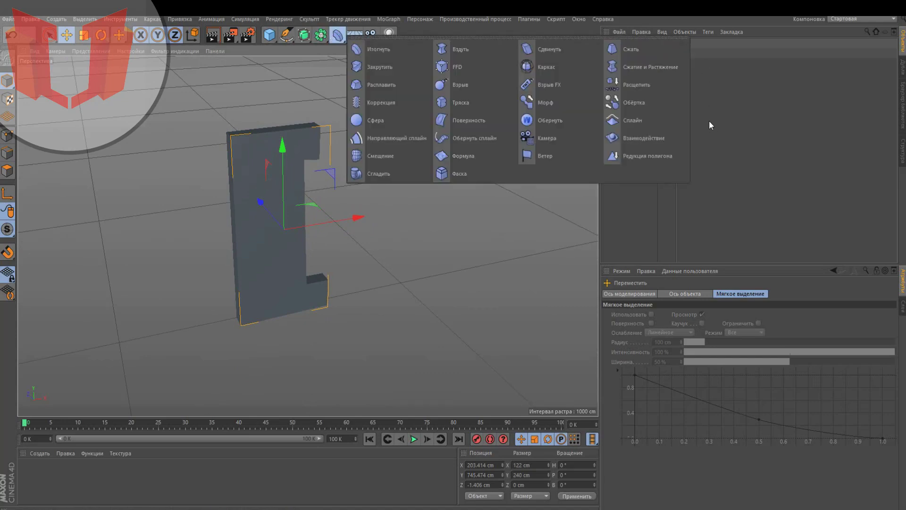
click(323, 38)
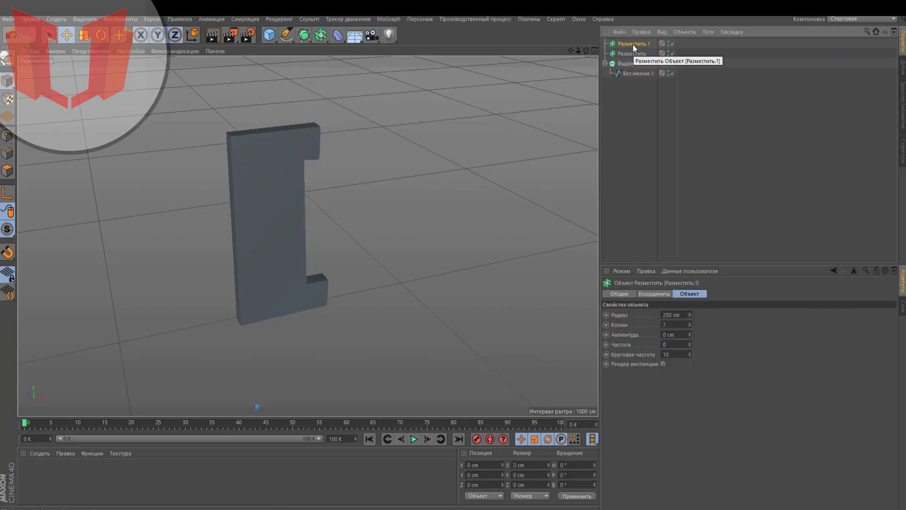
key(Delete)
Scale the extrude object's depth down to about 4.33 cm
click(633, 46)
drag(586, 51, 524, 51)
click(623, 293)
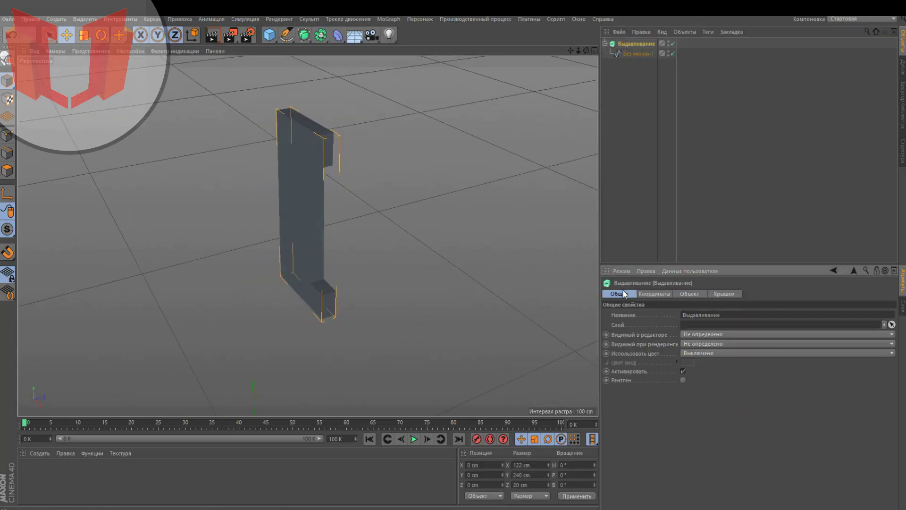
click(654, 293)
click(691, 294)
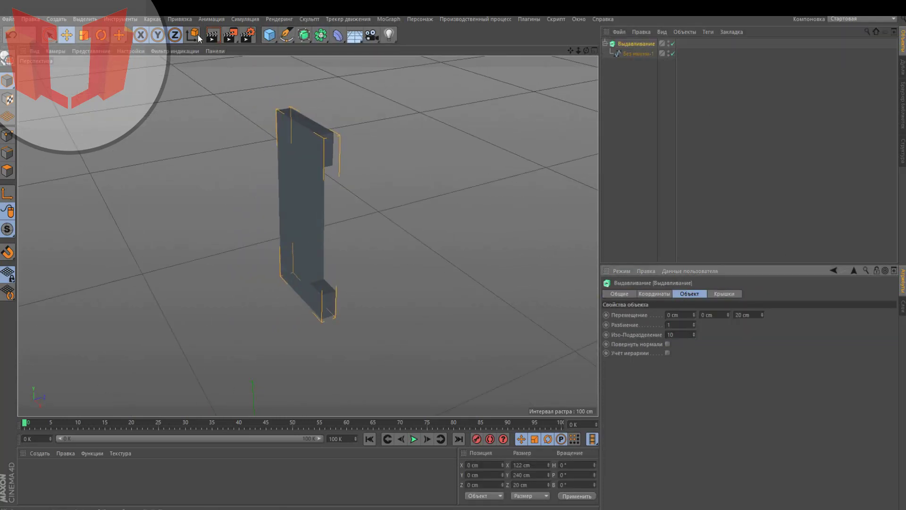
click(66, 35)
click(636, 45)
drag(586, 50, 543, 51)
click(83, 35)
click(634, 46)
scroll(326, 258, down, 5)
drag(386, 373, 332, 381)
scroll(319, 267, up, 5)
scroll(334, 243, down, 3)
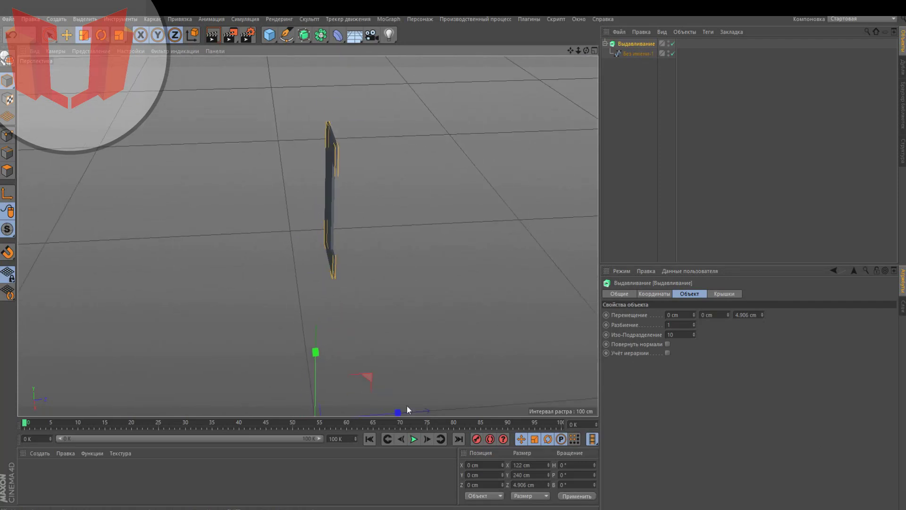
drag(587, 50, 498, 170)
click(355, 218)
scroll(354, 219, up, 2)
scroll(497, 170, down, 4)
drag(570, 51, 545, 89)
Duplicate the extruded shape with its spline and move the copy about 140 cm along X
click(635, 44)
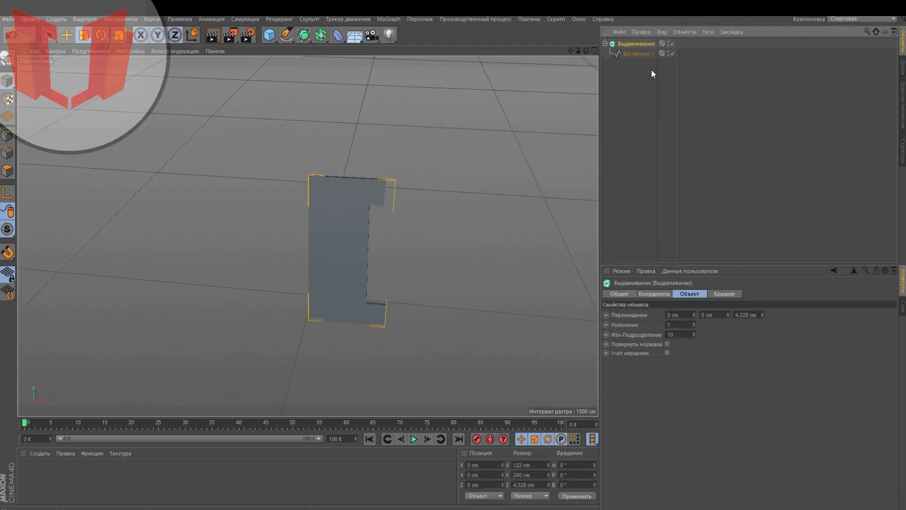
click(648, 111)
key(ctrl+v)
key(e)
scroll(395, 287, down, 5)
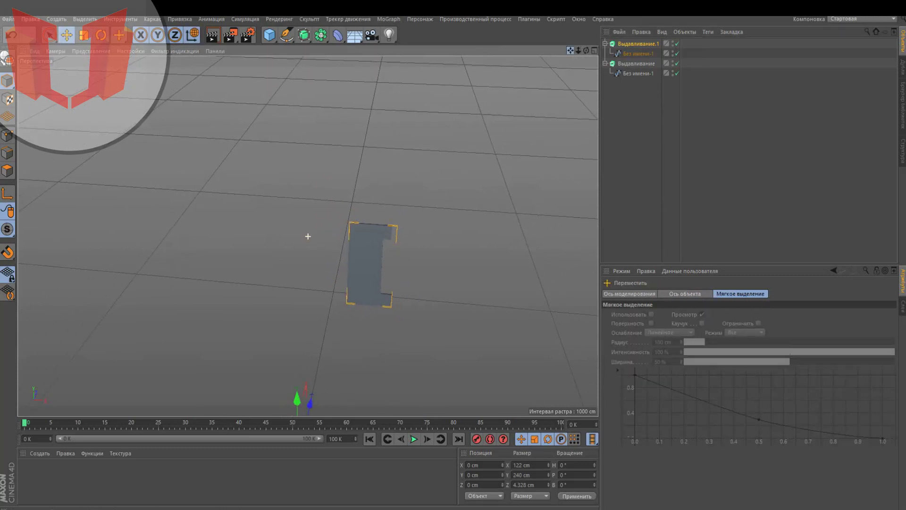
alt+middle_drag(307, 235, 296, 129)
drag(379, 392, 423, 398)
Rotate the copied extrusion to a heading of about -180° in the top view
key(r)
click(593, 50)
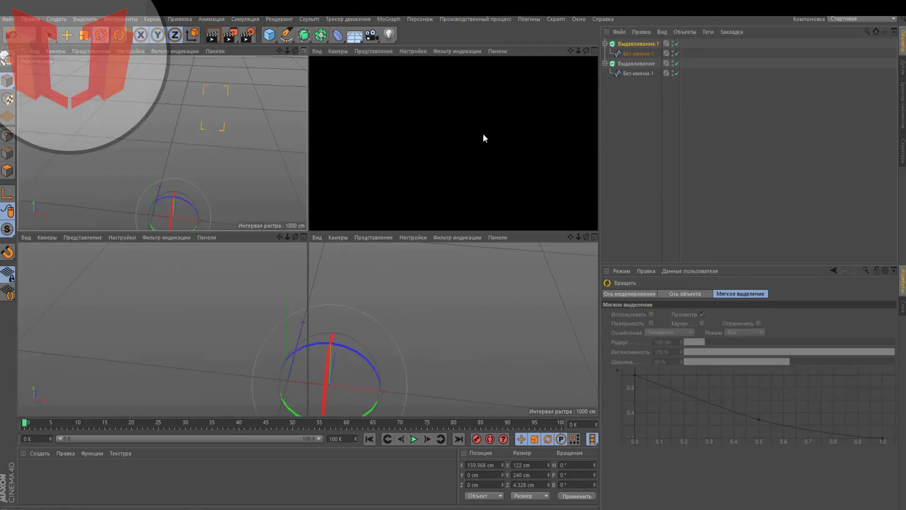
click(594, 51)
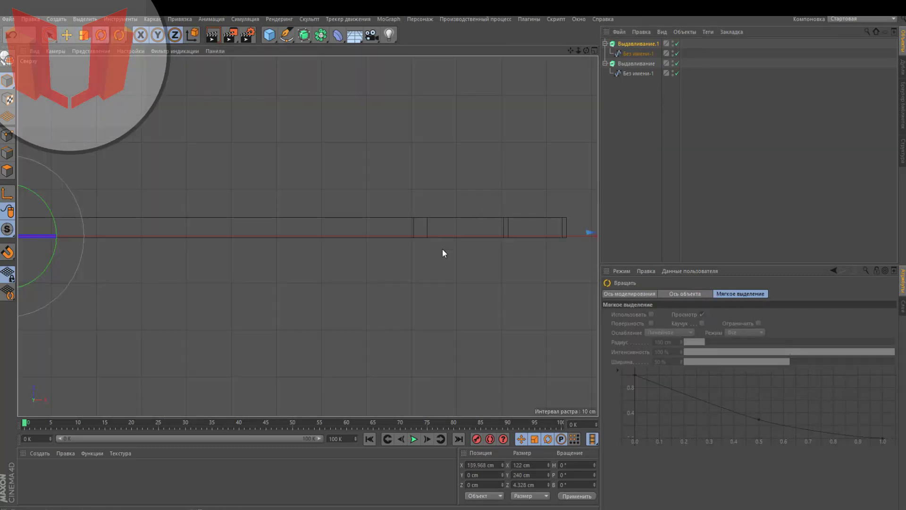
scroll(354, 308, down, 3)
drag(354, 308, 262, 262)
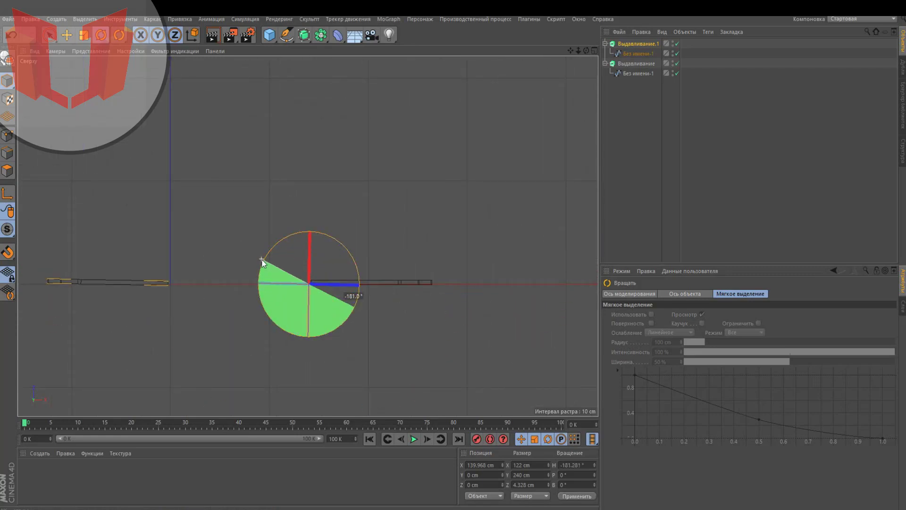
Move the rotated copy beside the original, to about X 534 cm and Z 4.3 cm
key(e)
drag(354, 284, 470, 283)
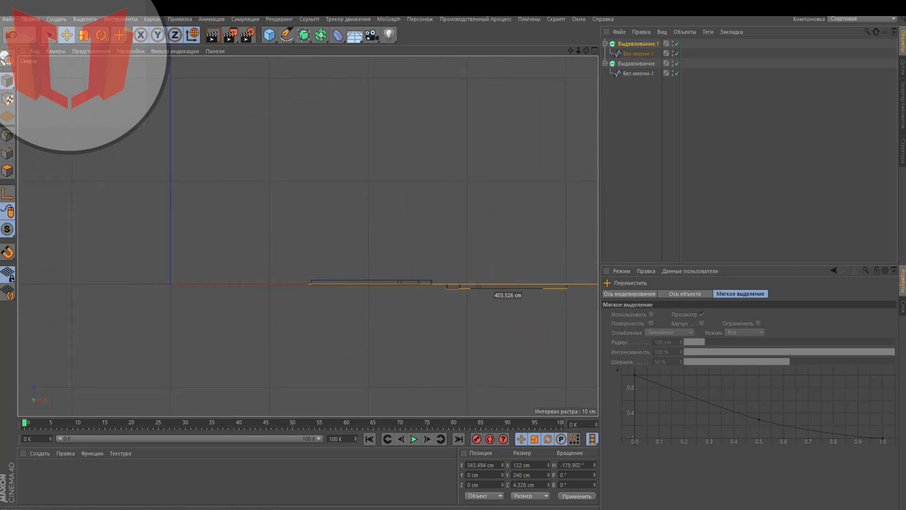
drag(570, 51, 325, 42)
drag(456, 201, 455, 196)
drag(571, 51, 695, 30)
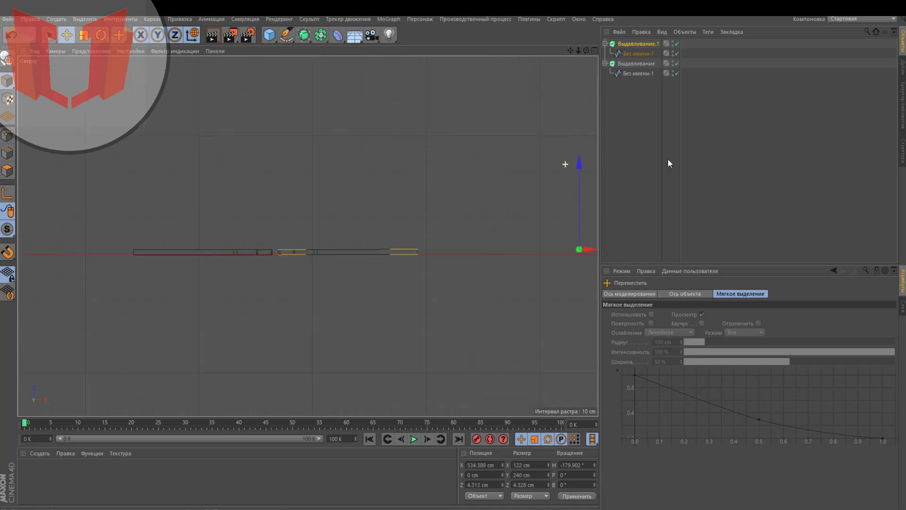
click(668, 159)
scroll(584, 56, down, 1)
click(595, 50)
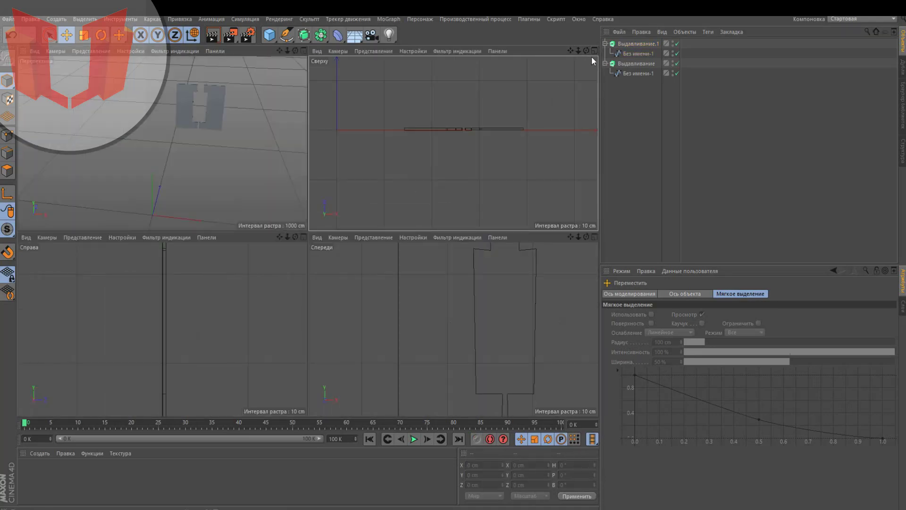
click(594, 50)
Rotate the original extrusion to a heading of about -40° and move it to about Z 90 cm
click(307, 208)
key(r)
drag(121, 193, 118, 219)
key(e)
Rotate the copied extrusion to a heading of about -144° in the top view
click(638, 44)
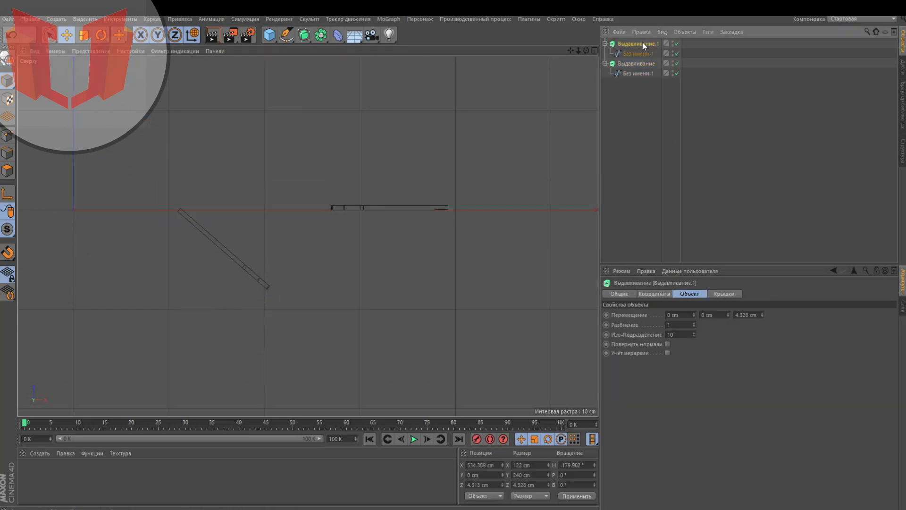
click(102, 40)
drag(539, 191, 531, 216)
key(e)
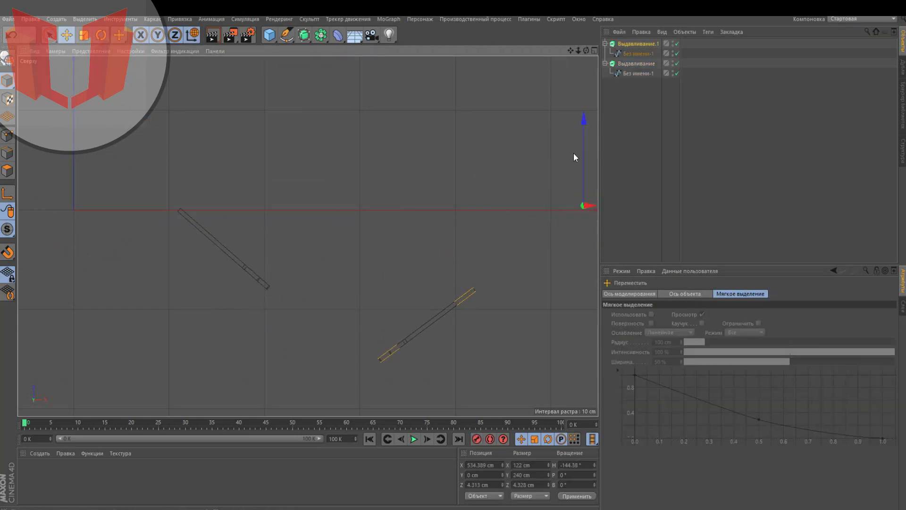
Move the copy to about Z 92 cm and refine its heading to about -139.4° to mirror the original's angle
drag(573, 153, 572, 69)
key(r)
drag(532, 108, 536, 117)
key(e)
drag(583, 86, 584, 76)
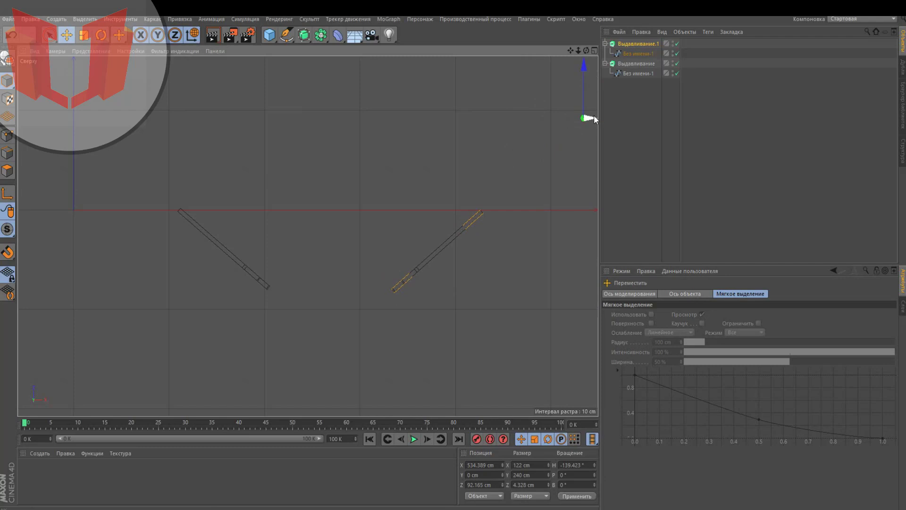
Move the copy toward the original along X, to about X 417 cm and Z 95 cm, forming a V
click(486, 97)
drag(571, 51, 578, 41)
click(638, 44)
drag(559, 105, 561, 106)
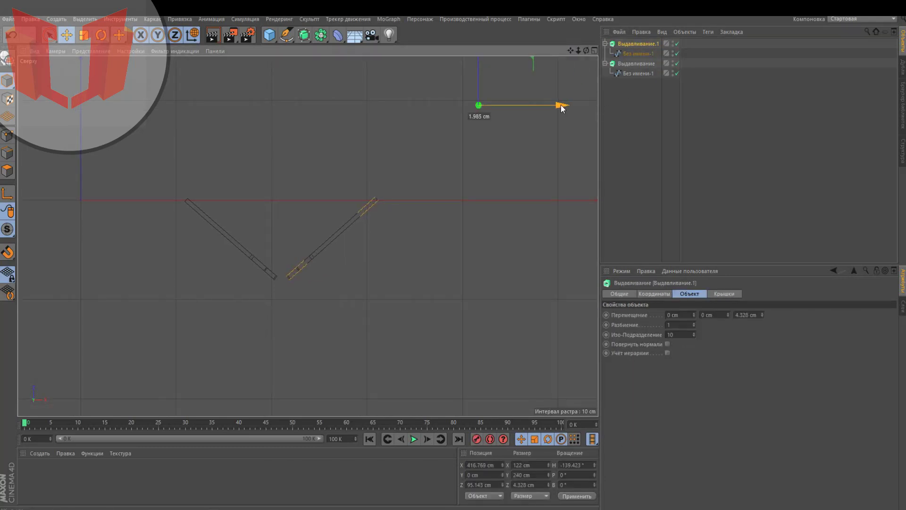
click(684, 185)
Fine-tune the copy's position to about X 412 cm and check both halves in the perspective view
scroll(243, 274, up, 5)
click(624, 63)
scroll(205, 133, down, 9)
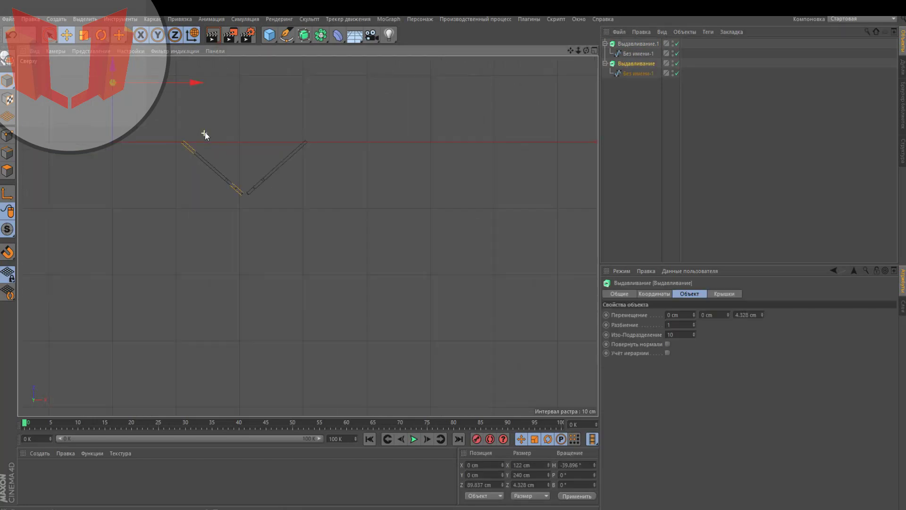
scroll(214, 148, up, 6)
click(637, 43)
scroll(118, 192, down, 5)
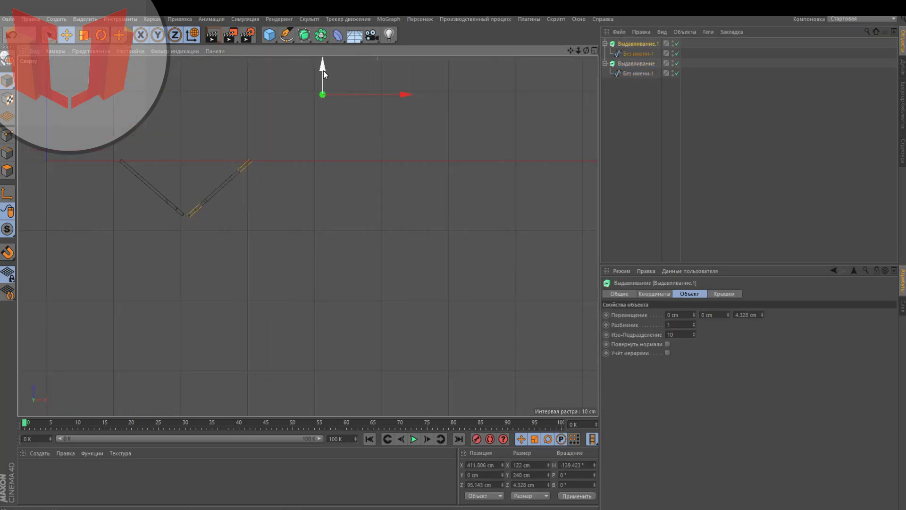
drag(571, 51, 571, 66)
click(677, 152)
click(594, 51)
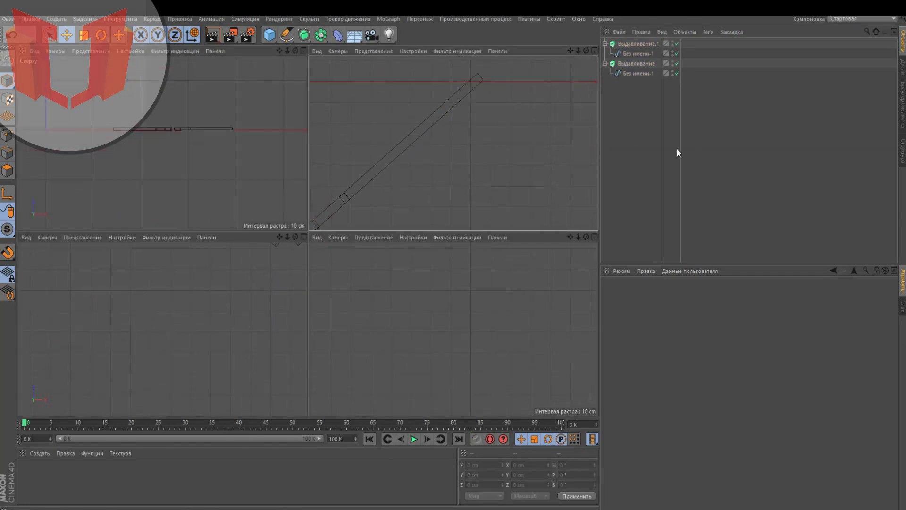
click(304, 51)
alt+drag(370, 162, 307, 236)
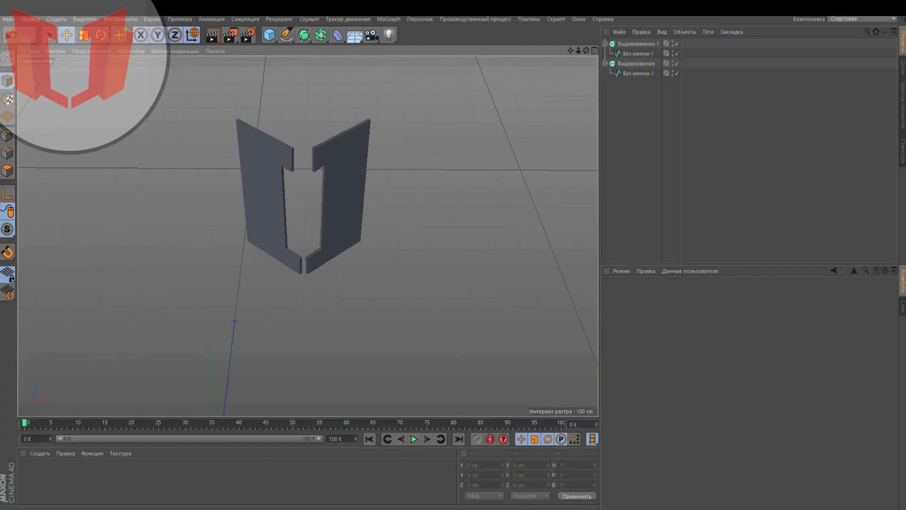
Add a cube, shrink it to about 66 × 160 × 53 cm and place it against the left half at about X 86 cm, Z -21 cm
scroll(421, 154, up, 2)
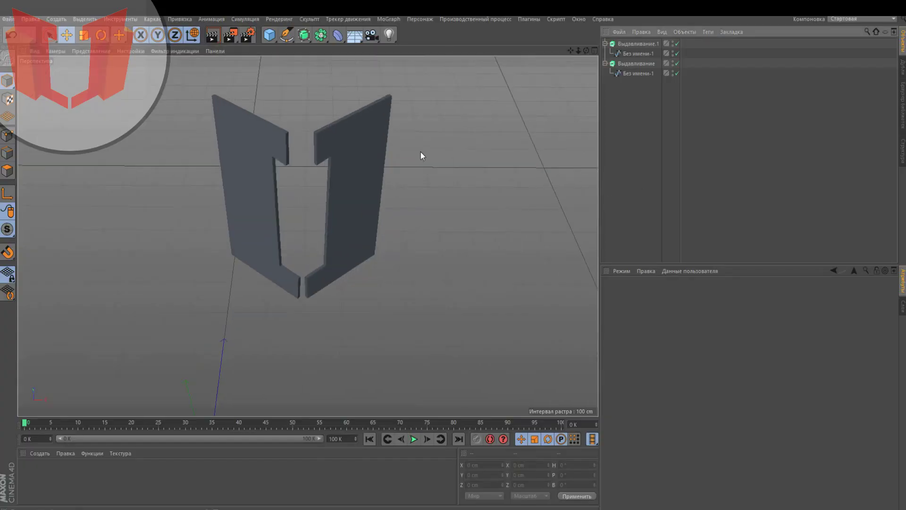
drag(277, 301, 255, 179)
drag(331, 250, 286, 251)
alt+drag(287, 251, 321, 231)
drag(307, 226, 304, 156)
drag(337, 203, 310, 143)
drag(364, 233, 219, 194)
drag(231, 175, 219, 188)
alt+drag(109, 188, 175, 189)
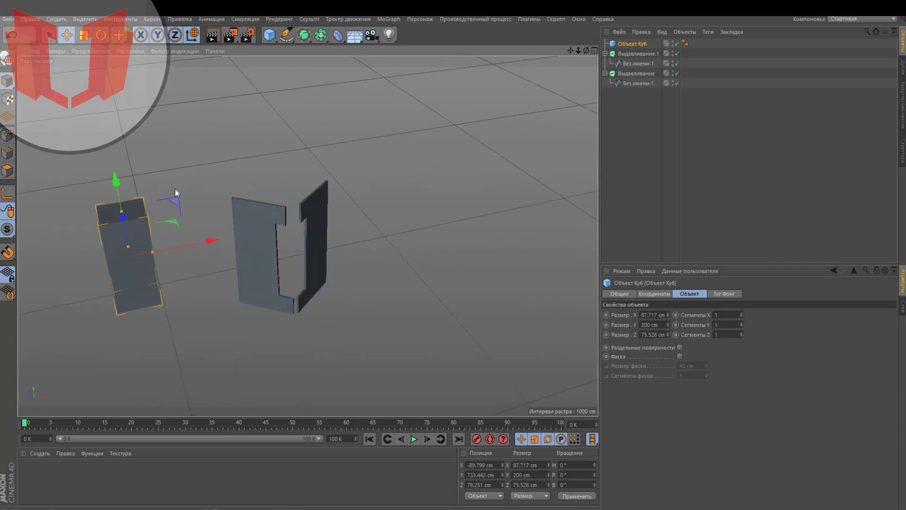
drag(124, 215, 125, 220)
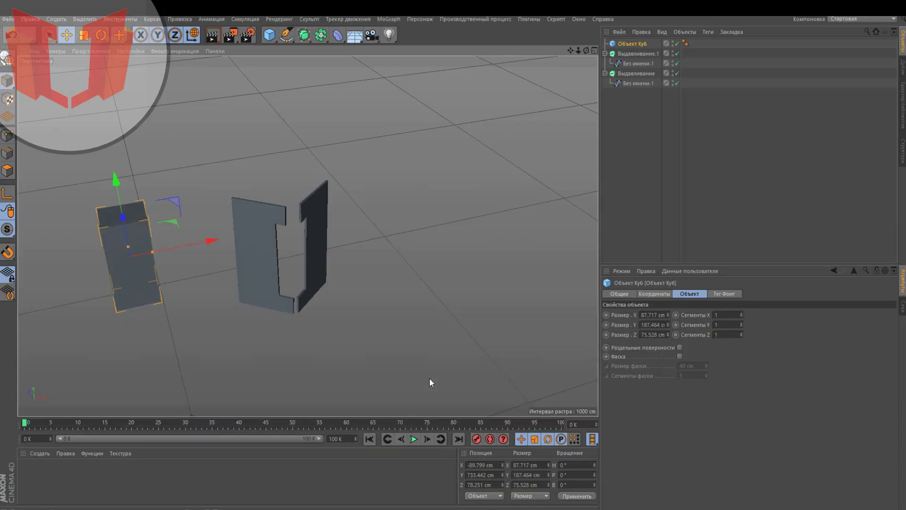
drag(208, 242, 308, 255)
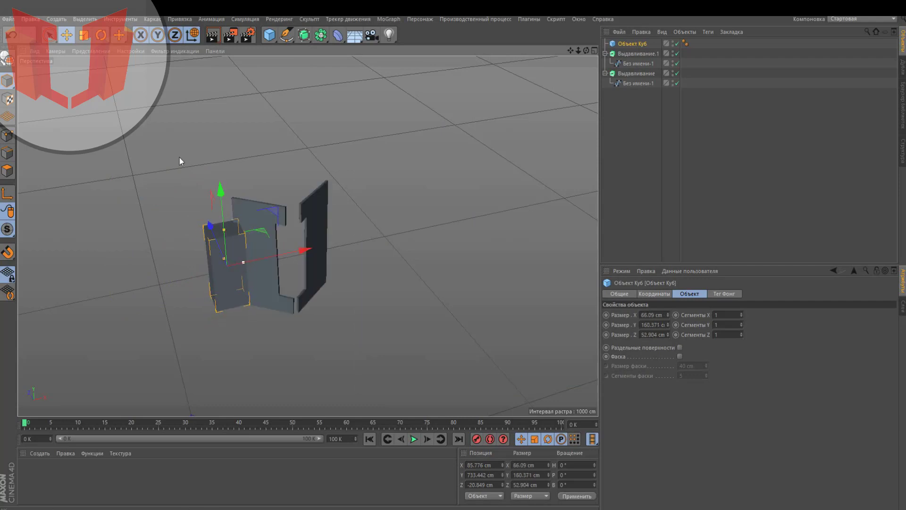
Rotate the cube in the top view to a heading of about -39.3° and thin its depth to about 34 cm
key(r)
drag(265, 282, 251, 294)
click(595, 51)
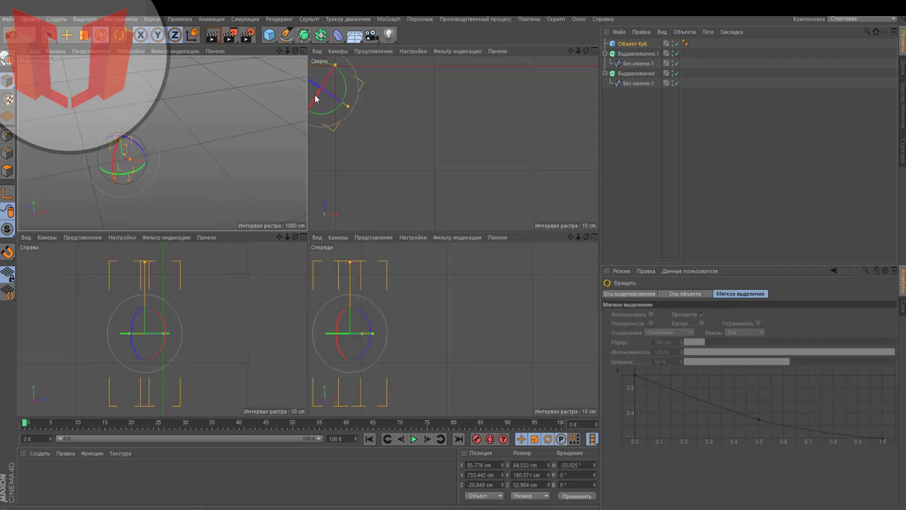
click(303, 51)
click(594, 50)
click(594, 51)
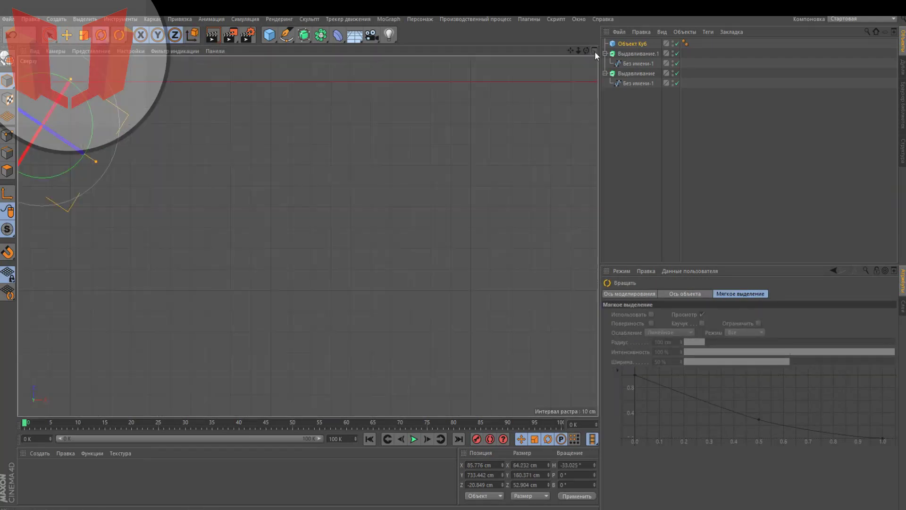
alt+middle_drag(106, 76, 213, 122)
drag(214, 127, 151, 152)
Move the cube onto the outer part of the left half, to about X 123 cm and Z -10 cm
click(67, 34)
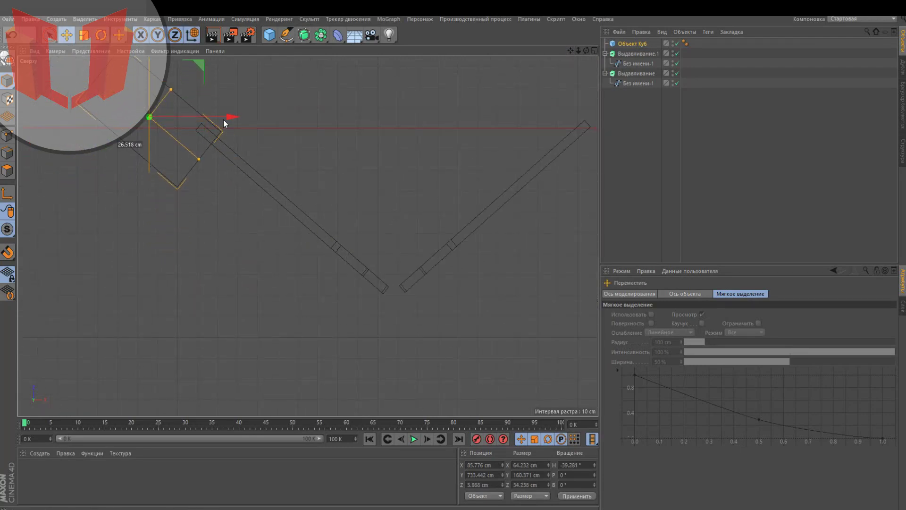
mouse_move(226, 120)
mouse_down()
mouse_move(265, 121)
mouse_move(235, 114)
mouse_up()
scroll(221, 113, down, 5)
drag(216, 77, 217, 81)
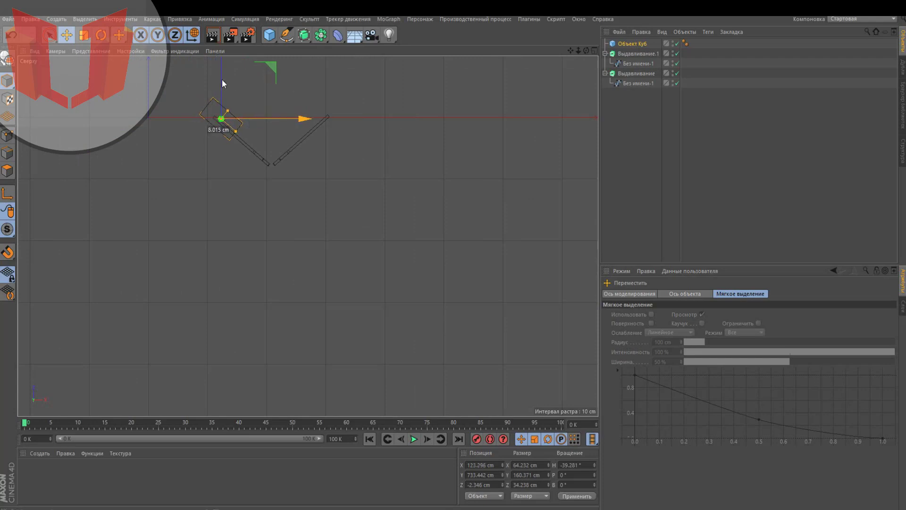
scroll(215, 118, up, 6)
alt+middle_drag(338, 208, 311, 284)
click(628, 124)
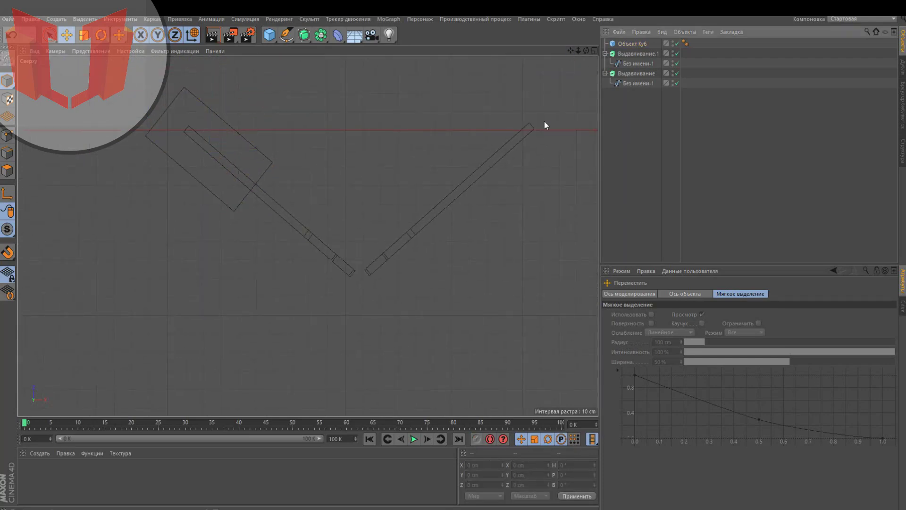
Stretch the cube's height to about 191 cm and lower it to about Y 715 cm in the perspective view
middle_click(468, 116)
key(F1)
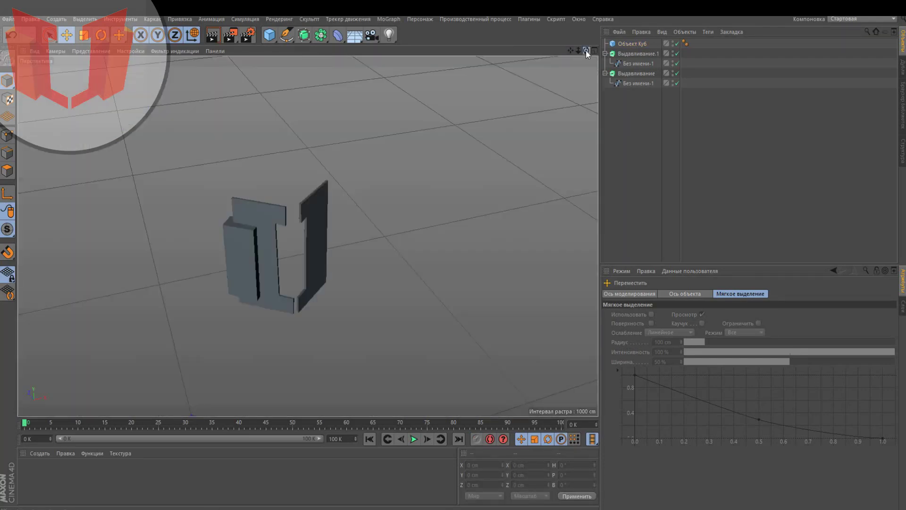
alt+drag(308, 236, 344, 327)
click(244, 224)
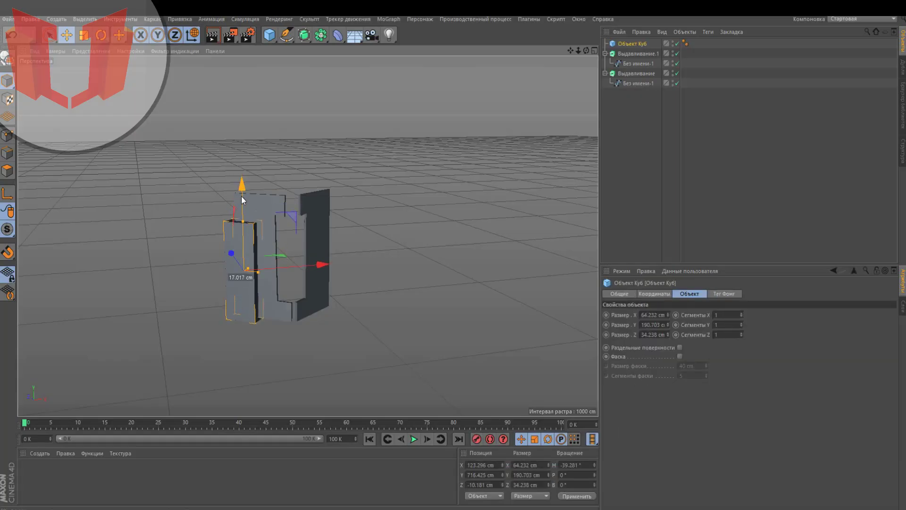
drag(242, 196, 242, 198)
click(628, 152)
alt+drag(307, 236, 319, 314)
Duplicate the cube and move the copy along X to the right half, at about X 292 cm
click(245, 250)
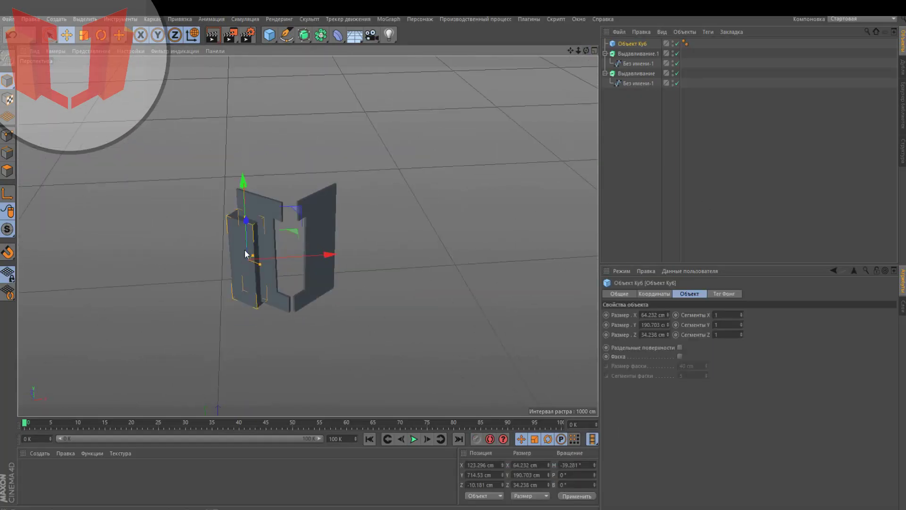
click(629, 44)
key(ctrl+c)
key(ctrl+v)
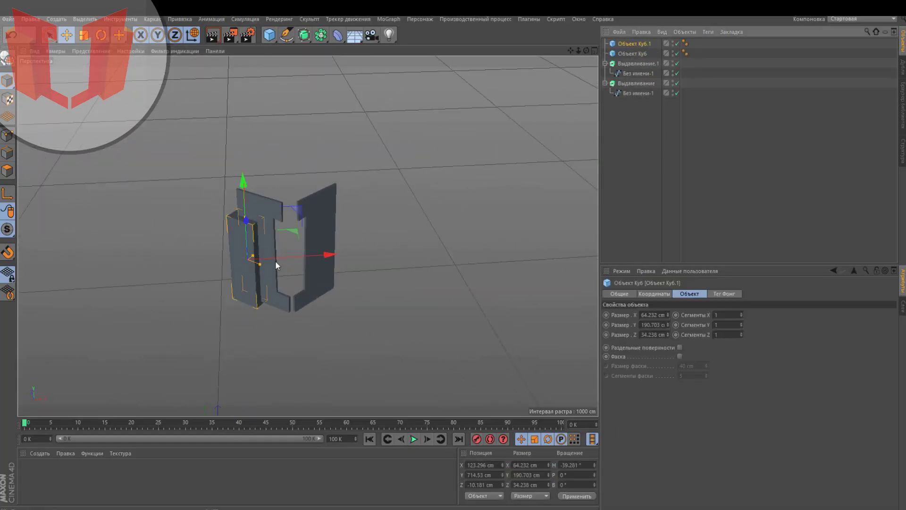
drag(276, 261, 368, 255)
Rotate the copied cube in the top view to a heading of about -138.8° and shift it to about X 290 cm
middle_click(253, 114)
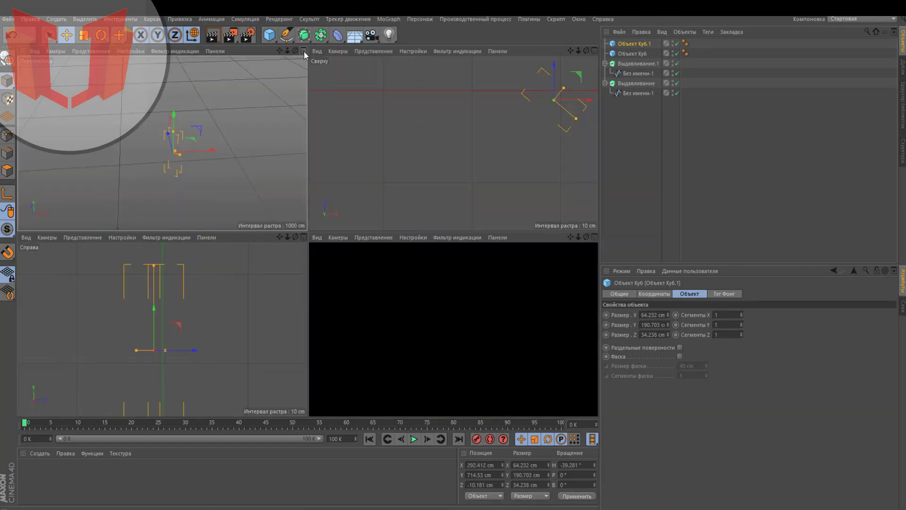
click(304, 52)
click(593, 50)
click(593, 50)
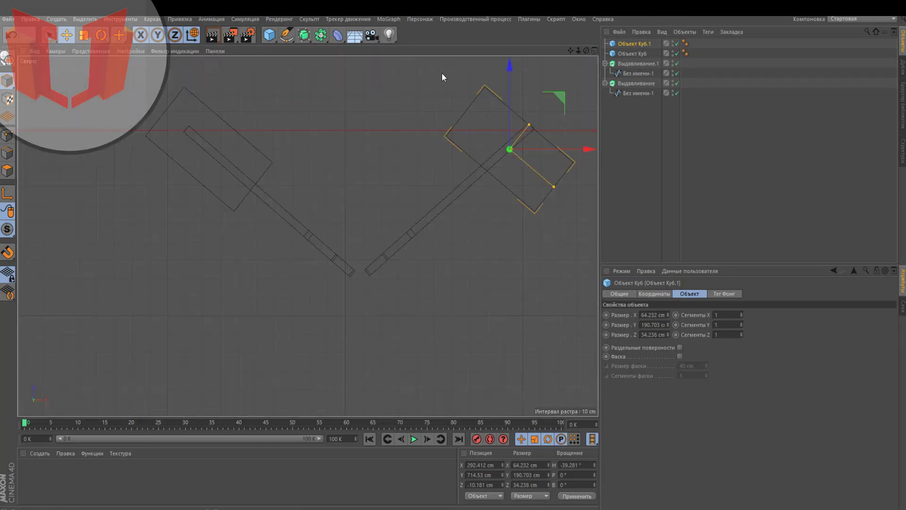
key(r)
drag(534, 194, 444, 175)
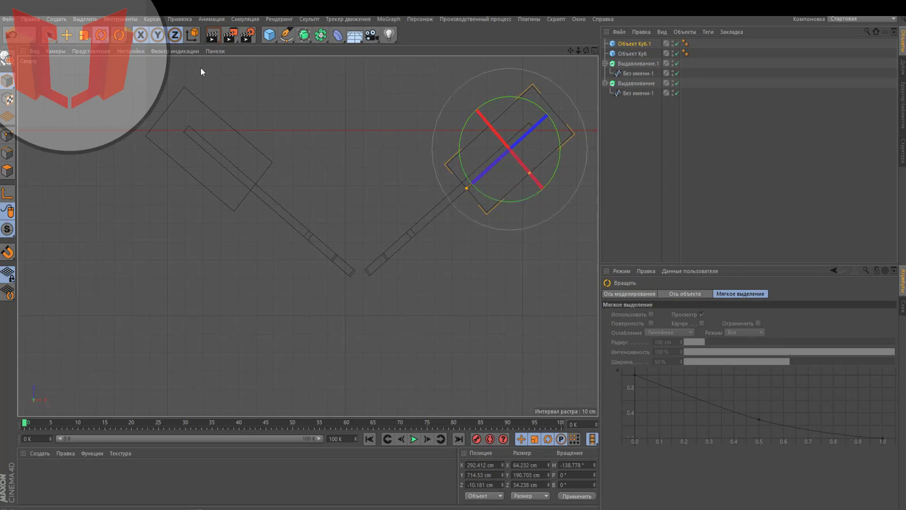
key(e)
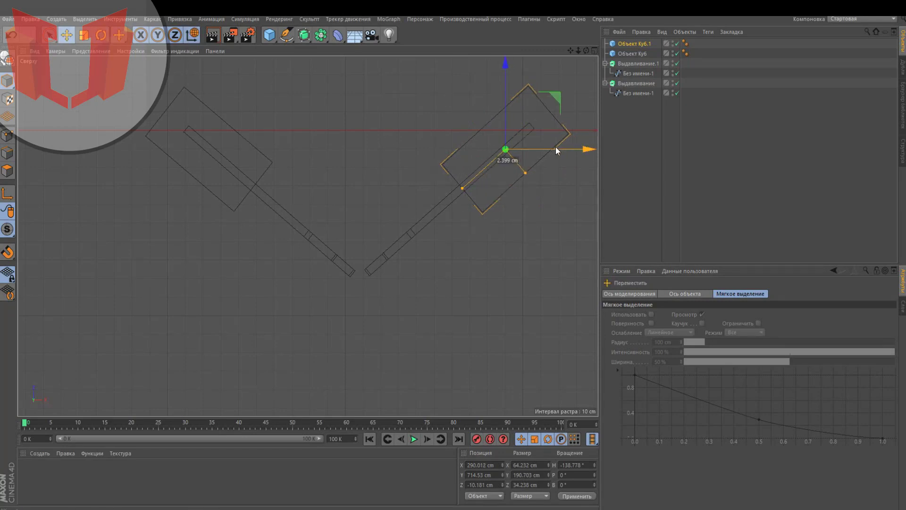
click(658, 150)
Frame the logo closely at an angle in the perspective view and add a camera
click(593, 52)
click(305, 51)
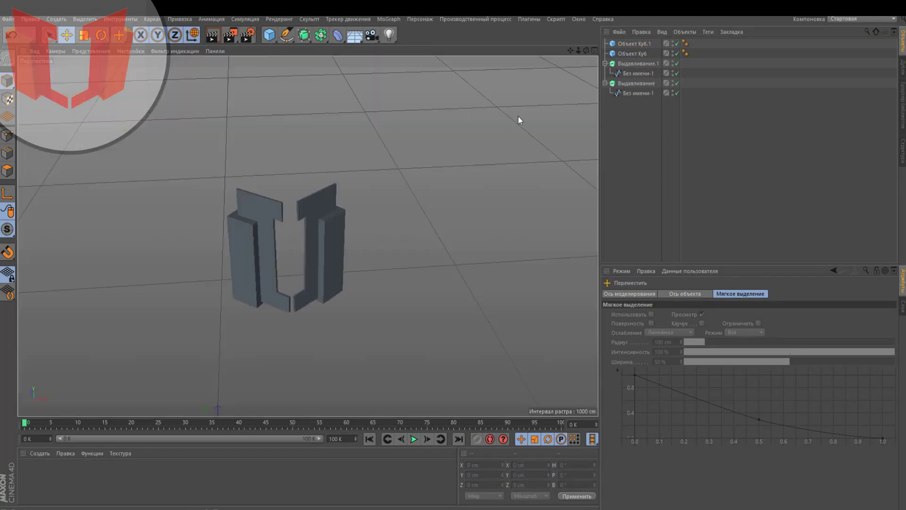
drag(586, 51, 630, 21)
click(375, 37)
click(705, 191)
Create three new materials
click(40, 453)
click(60, 370)
click(40, 453)
click(60, 369)
click(39, 453)
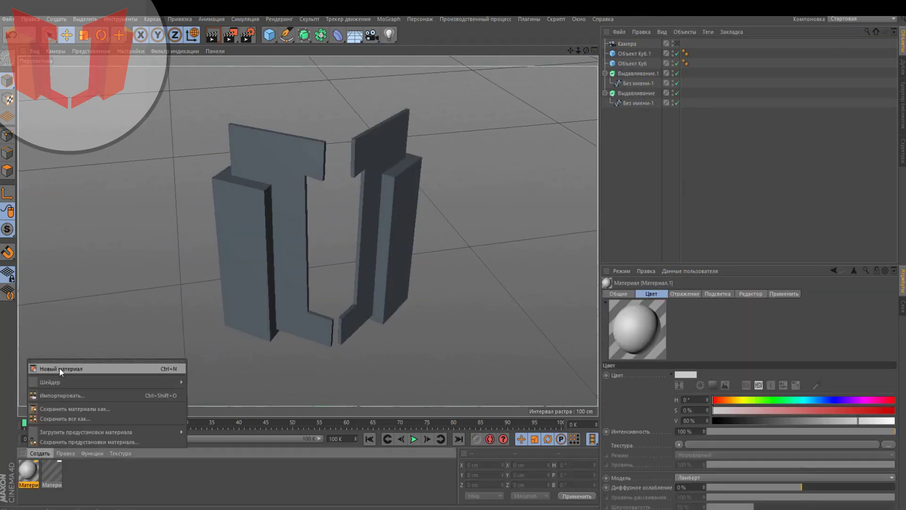
click(61, 368)
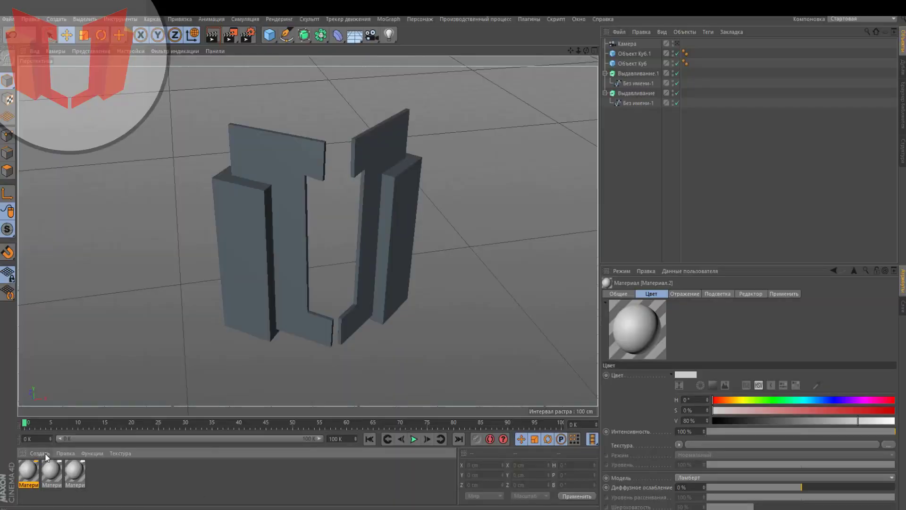
Set the first material to white at 100% brightness with legacy reflection of about 10%, and apply it to both extruded halves
double_click(75, 472)
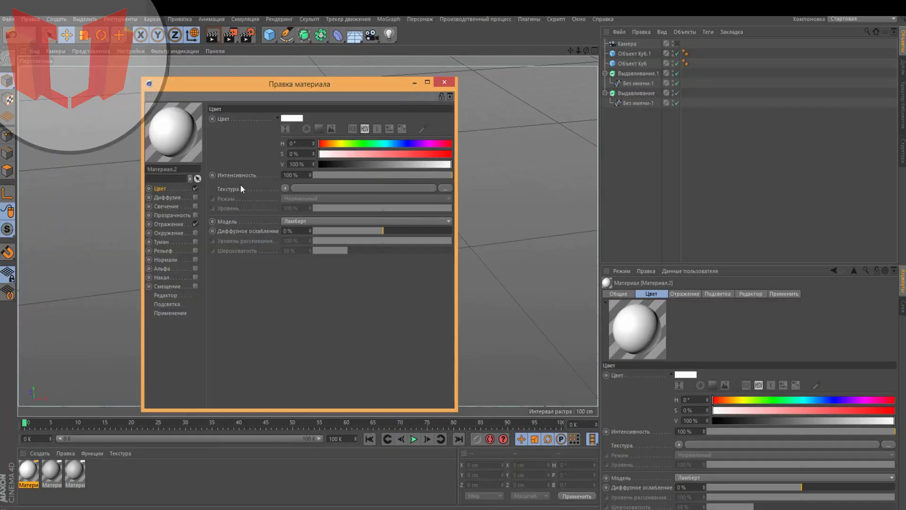
click(169, 223)
click(315, 254)
click(320, 360)
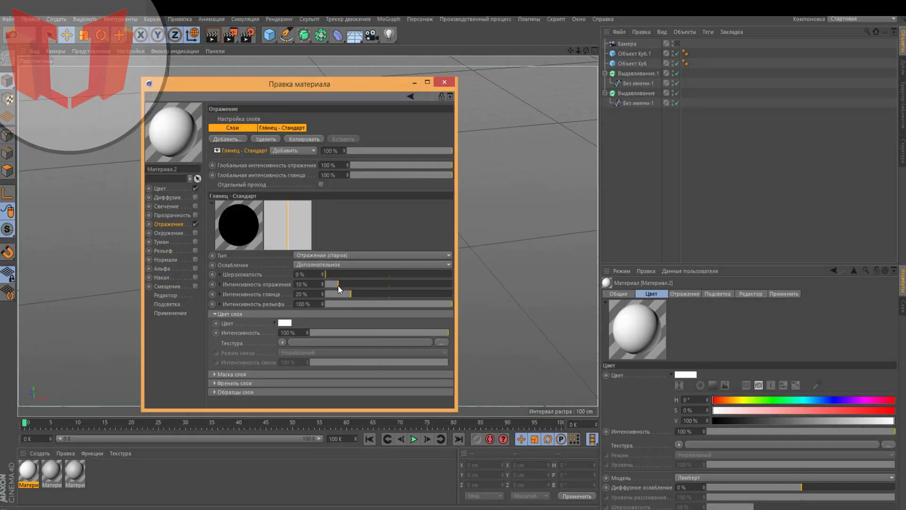
click(444, 82)
drag(28, 470, 288, 324)
drag(28, 470, 350, 324)
Set the second material to pure red with legacy reflection of about 2%, and apply it to both cubes
click(55, 468)
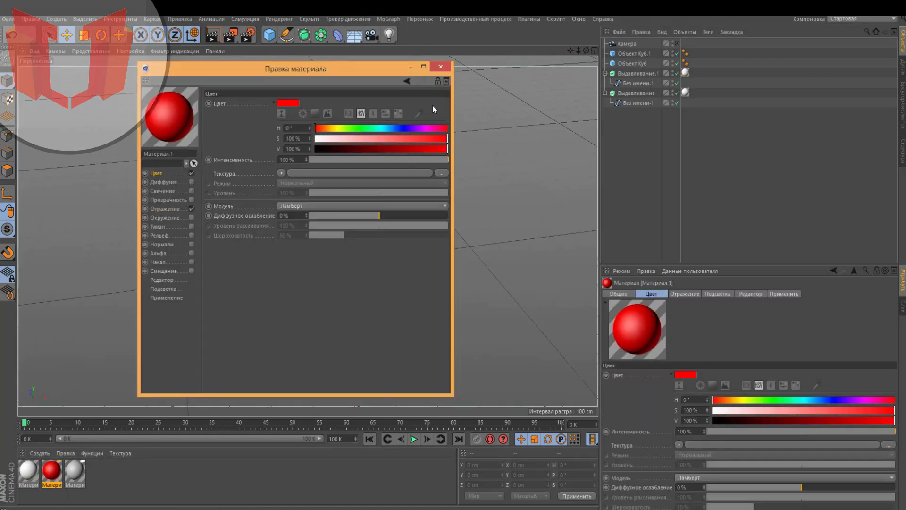
click(165, 209)
click(315, 240)
click(337, 341)
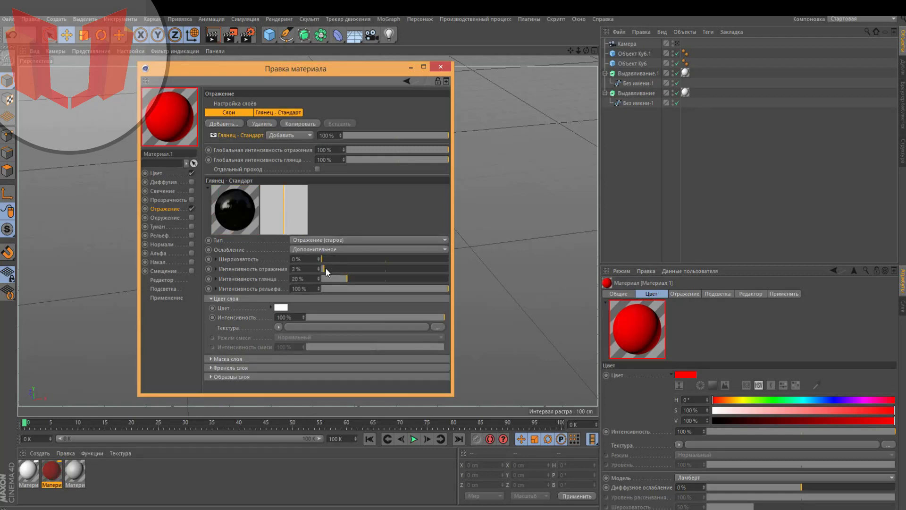
click(441, 67)
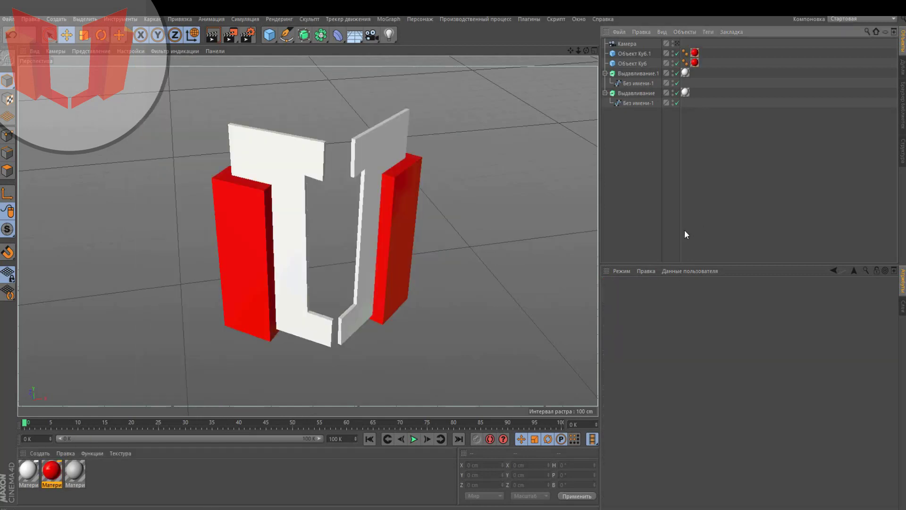
Add a floor object and move it to about X 565 cm, Y 597 cm, Z 317 cm as the logo's backdrop
click(354, 36)
scroll(307, 273, down, 5)
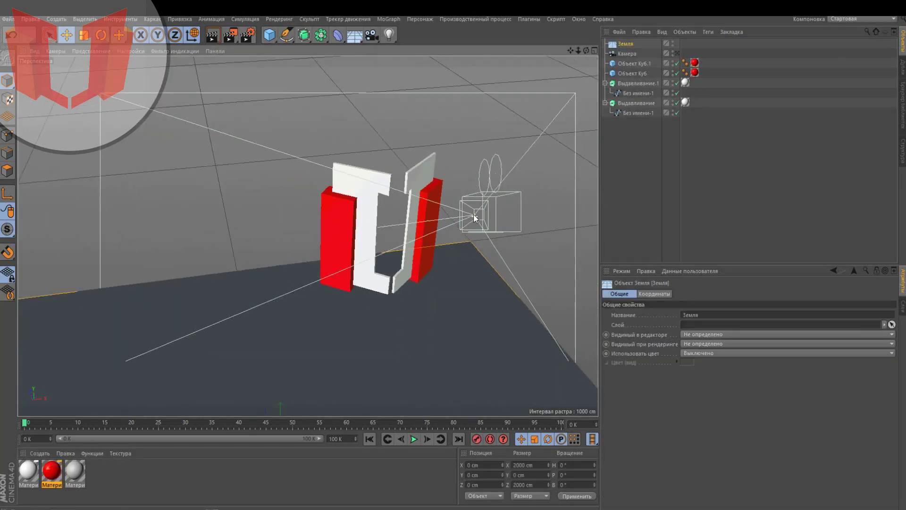
scroll(383, 250, up, 2)
drag(382, 250, 390, 76)
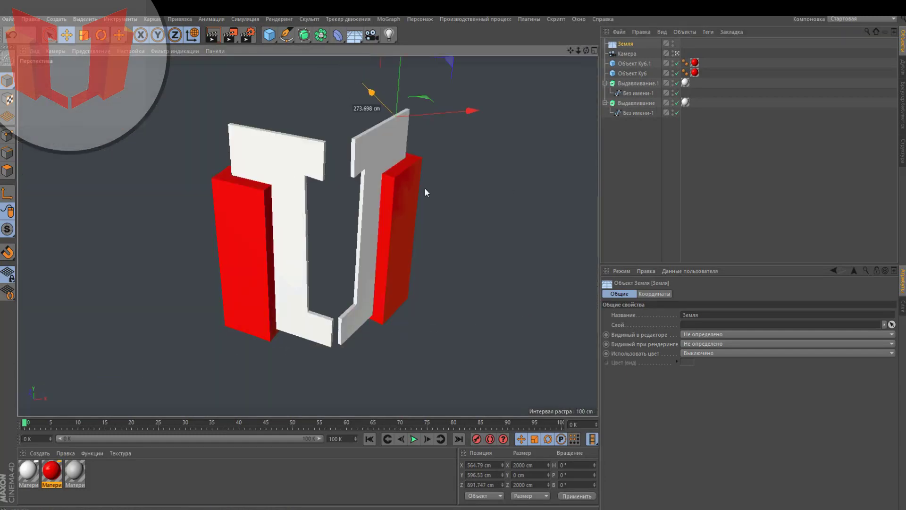
drag(425, 189, 496, 259)
drag(586, 50, 587, 53)
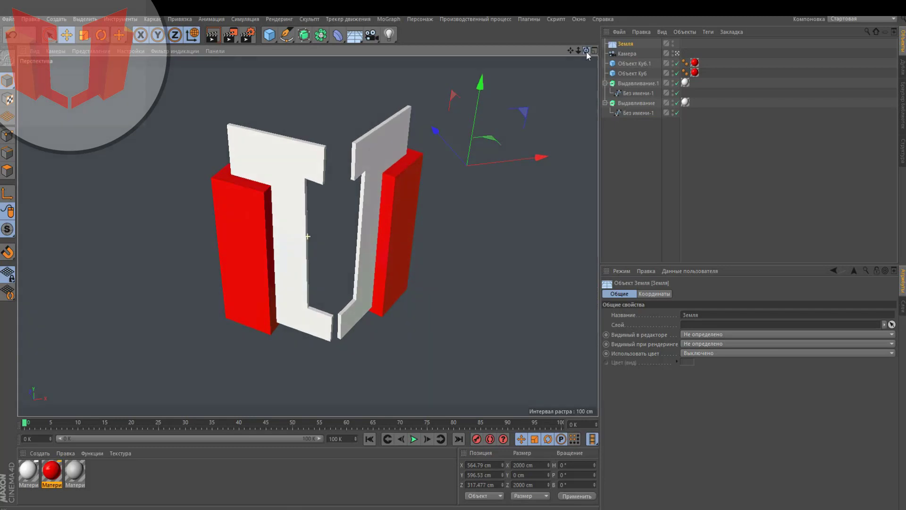
click(604, 196)
Make the third material dark red at 100% saturation without reflection, and apply it to the floor
double_click(74, 473)
click(191, 208)
click(448, 138)
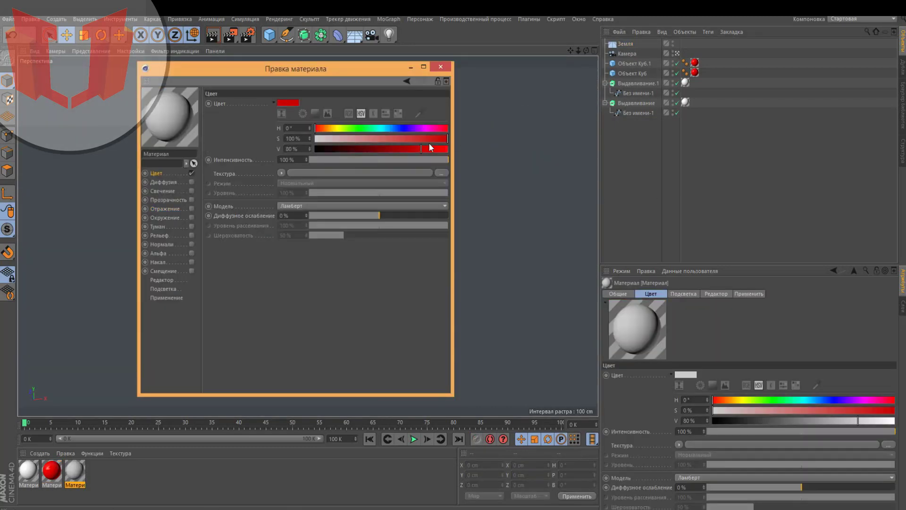
click(401, 149)
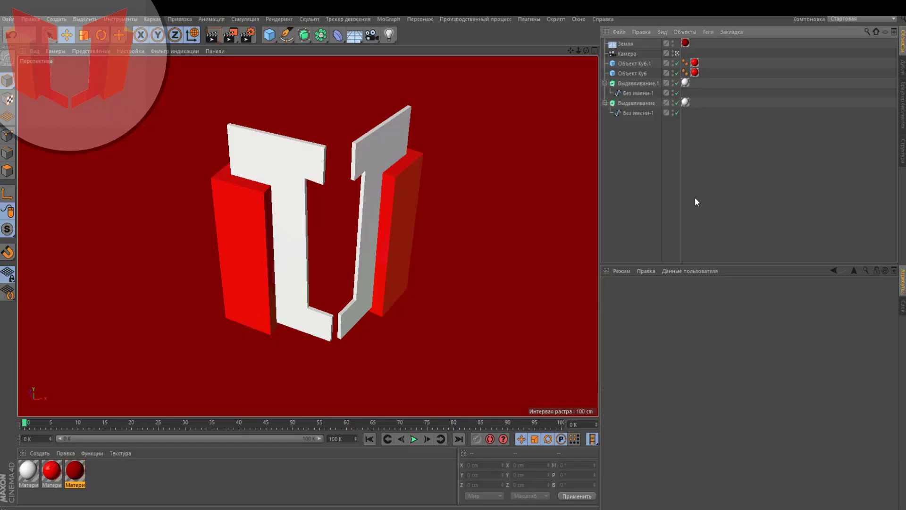
Place the right extrusion next to its cube in the object list and rotate the pair slightly in the top view to widen the V
drag(628, 83, 641, 59)
drag(711, 61, 628, 85)
middle_click(522, 88)
middle_click(312, 226)
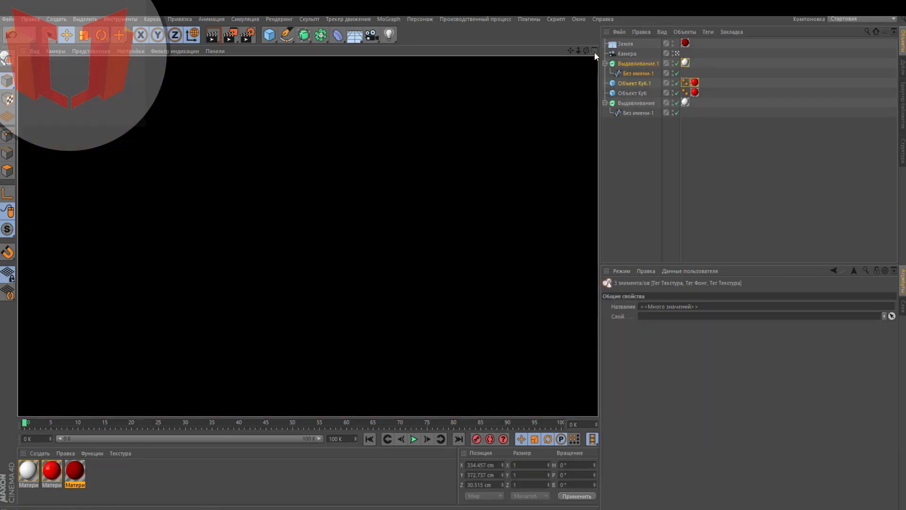
click(101, 36)
drag(554, 117, 548, 110)
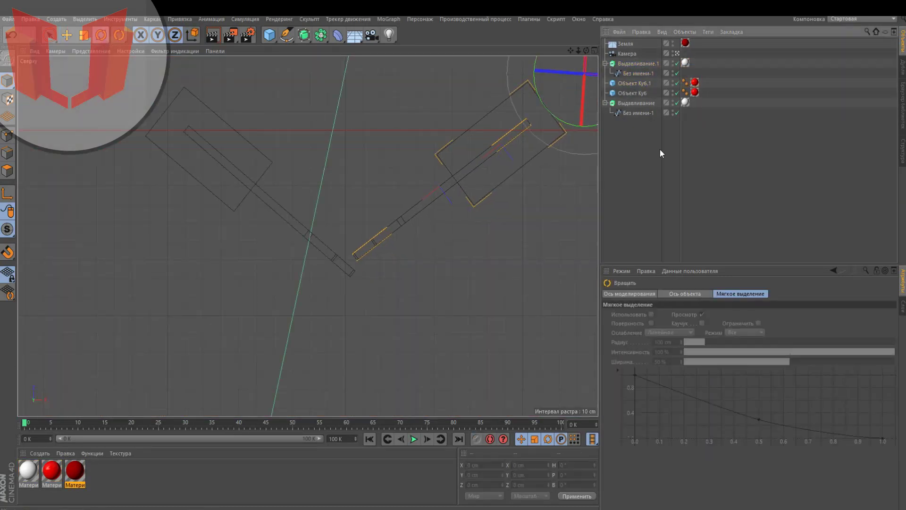
Rotate the left cube and extrusion together by about 4.5° in the top view and move them toward the right pair
drag(660, 149, 700, 92)
drag(169, 121, 171, 115)
key(e)
drag(158, 84, 107, 73)
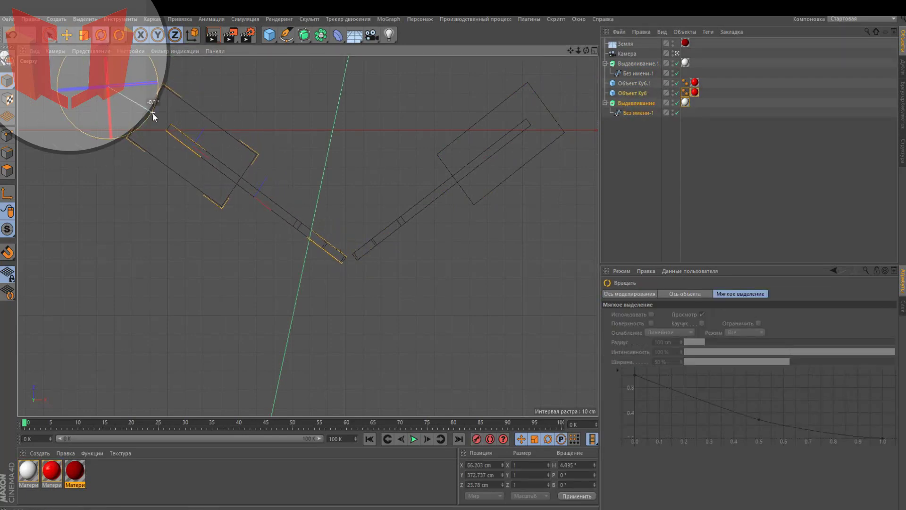
drag(152, 112, 109, 71)
Fine-tune the left pair's angle and position, to about X 66 cm and Z 25 cm, to mirror the right pair
drag(690, 183, 628, 93)
key(r)
drag(151, 107, 149, 109)
key(e)
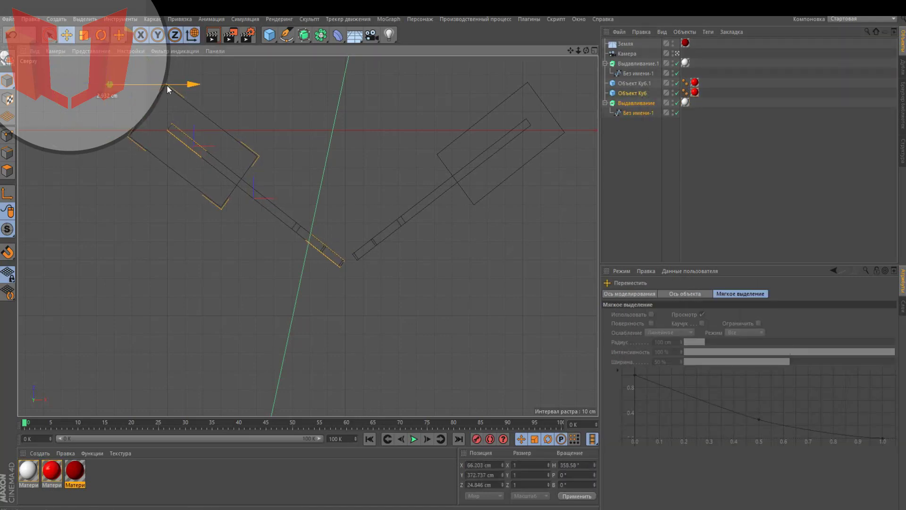
drag(186, 76, 191, 70)
click(658, 180)
click(595, 50)
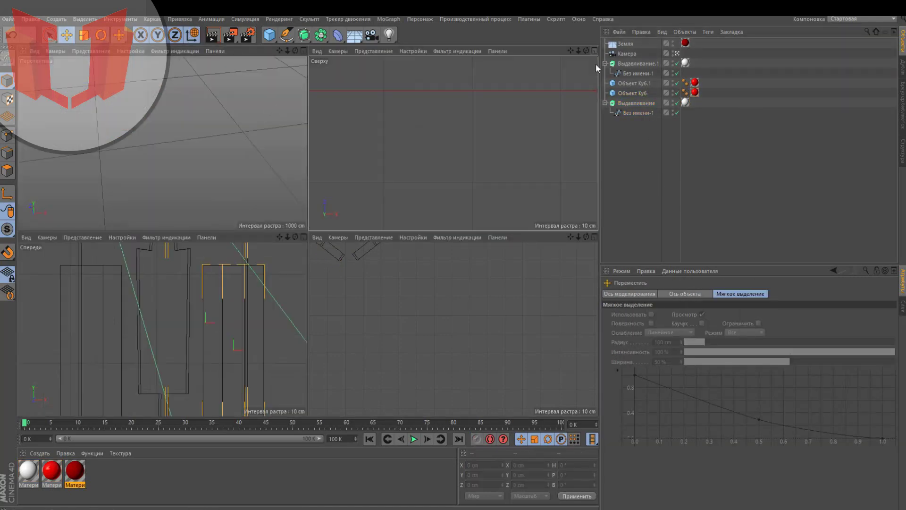
Rotate the cube and extrusion on the logo's right side together by about 1.5° in the top view and reposition them to match the left pair
click(304, 50)
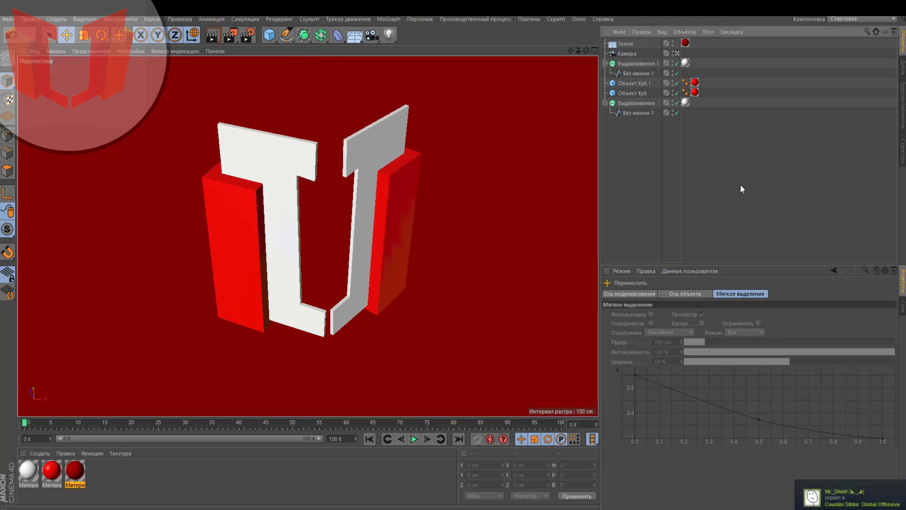
click(677, 53)
alt+middle_drag(329, 83, 308, 236)
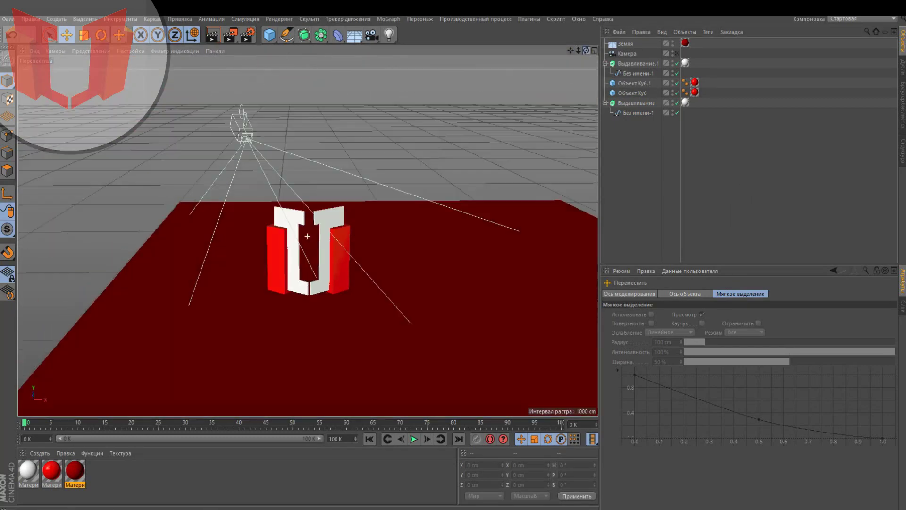
mouse_move(307, 236)
alt+mouse_down()
mouse_move(264, 237)
mouse_move(265, 302)
mouse_move(308, 237)
alt+mouse_up()
middle_click(308, 235)
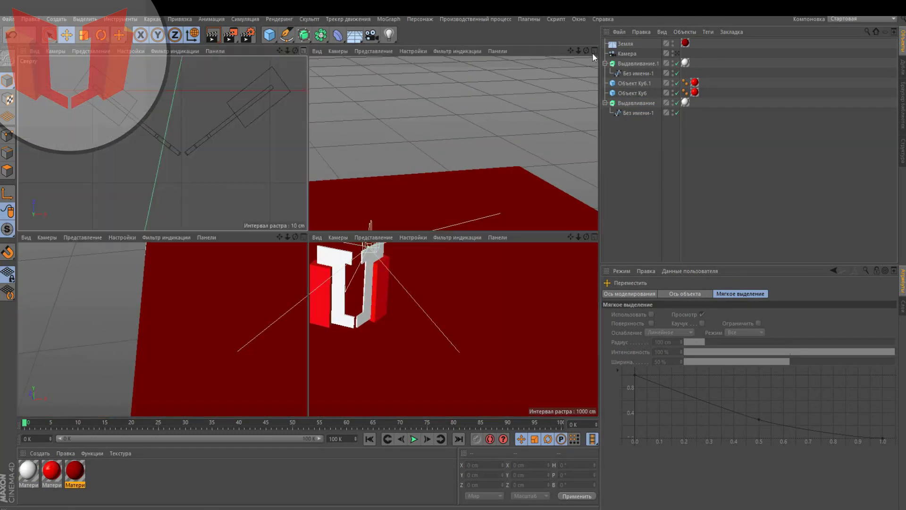
click(593, 50)
drag(706, 64, 618, 84)
key(r)
drag(550, 113, 553, 115)
key(e)
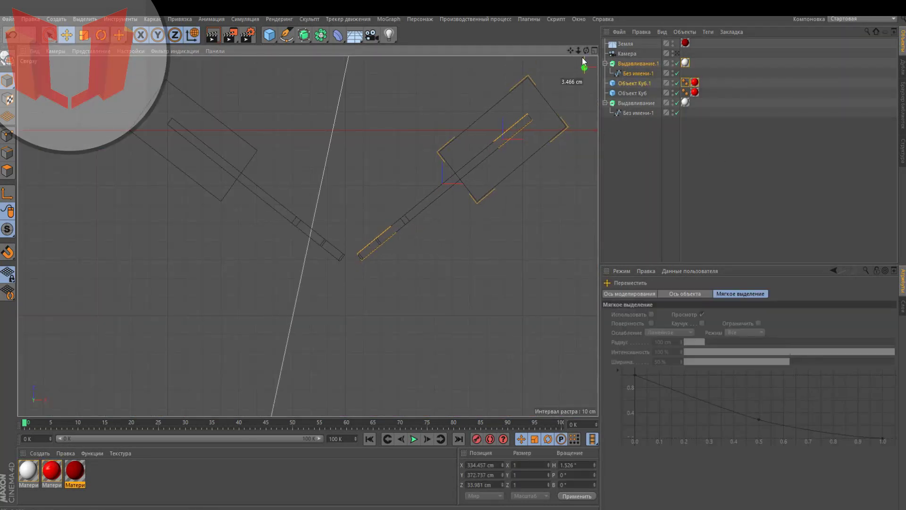
click(696, 167)
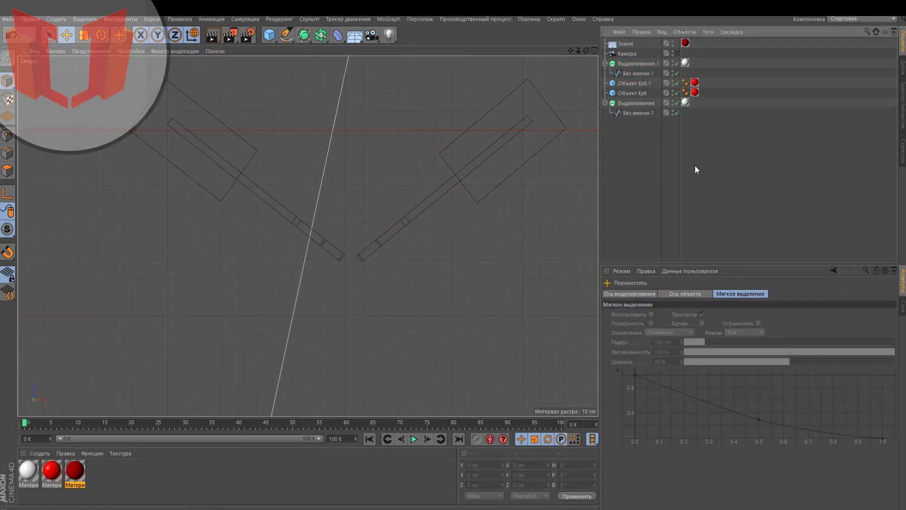
Return to the perspective view through the camera and shift the framing slightly so the logo sits a little lower and further left
click(698, 64)
click(648, 199)
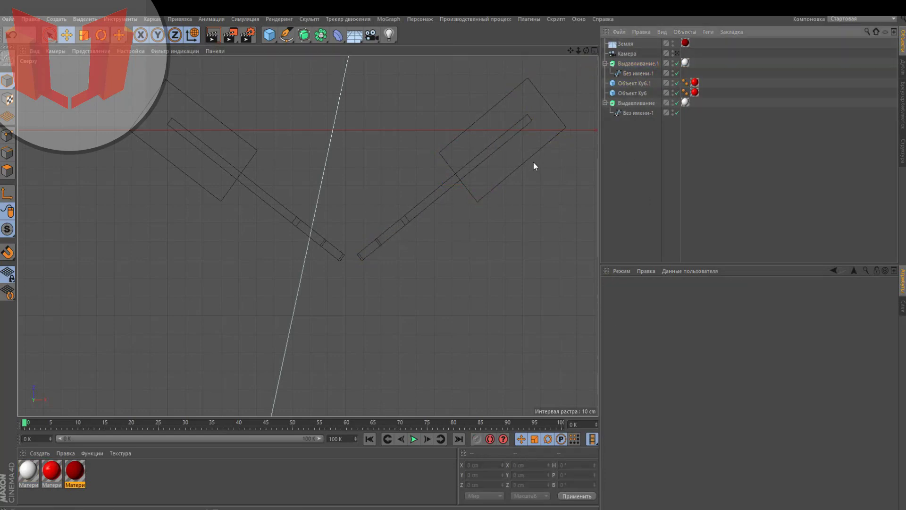
click(594, 51)
click(304, 51)
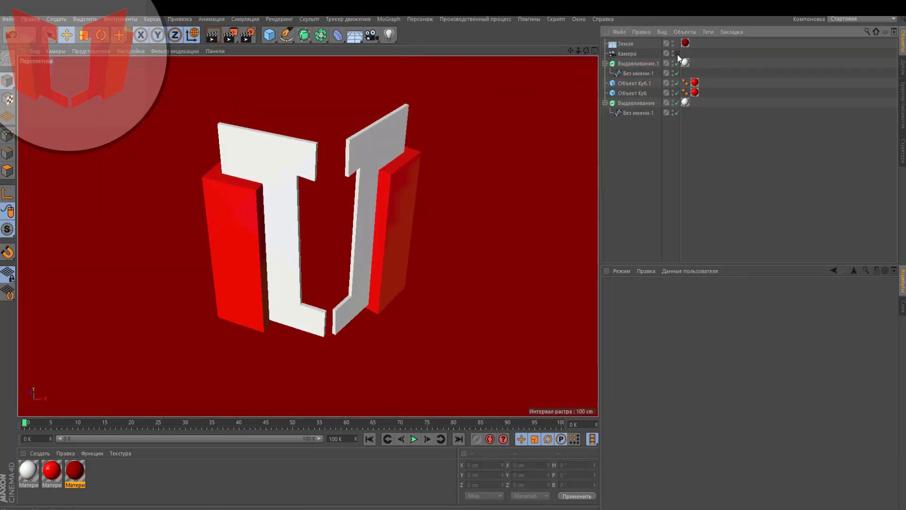
drag(570, 49, 561, 49)
Add the Ambient Occlusion effect (Окклюзия окружения) to the render settings
click(247, 34)
click(330, 184)
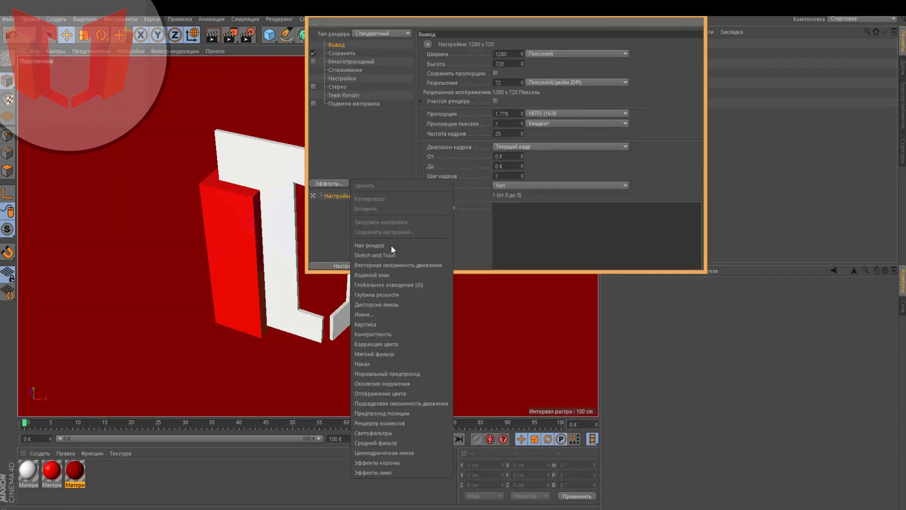
click(329, 183)
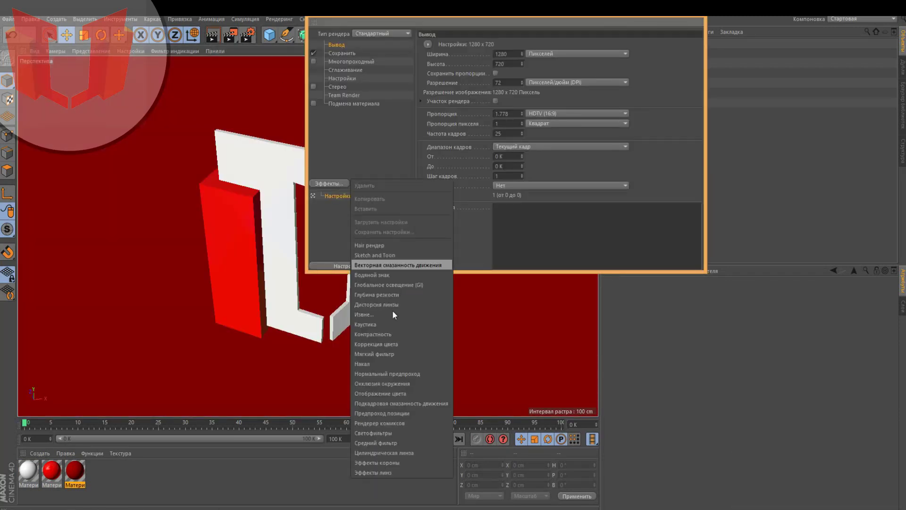
click(382, 373)
key(Delete)
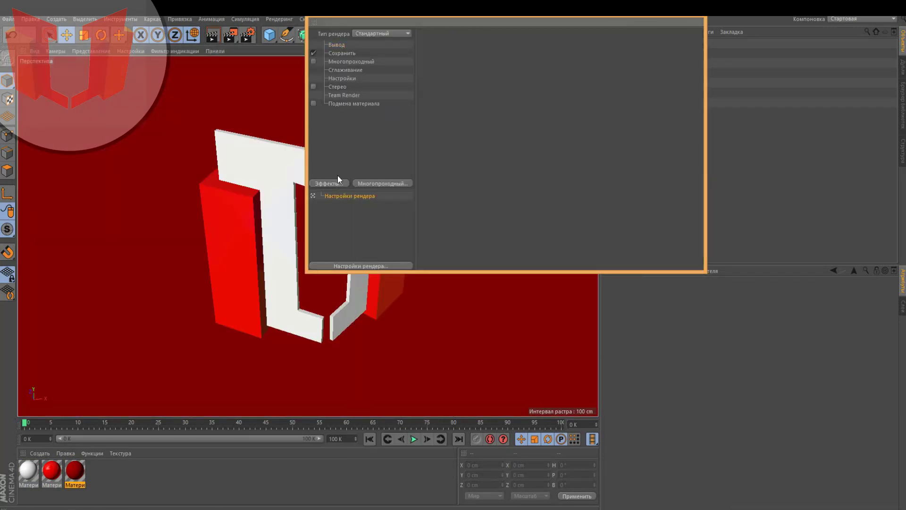
click(338, 181)
click(401, 384)
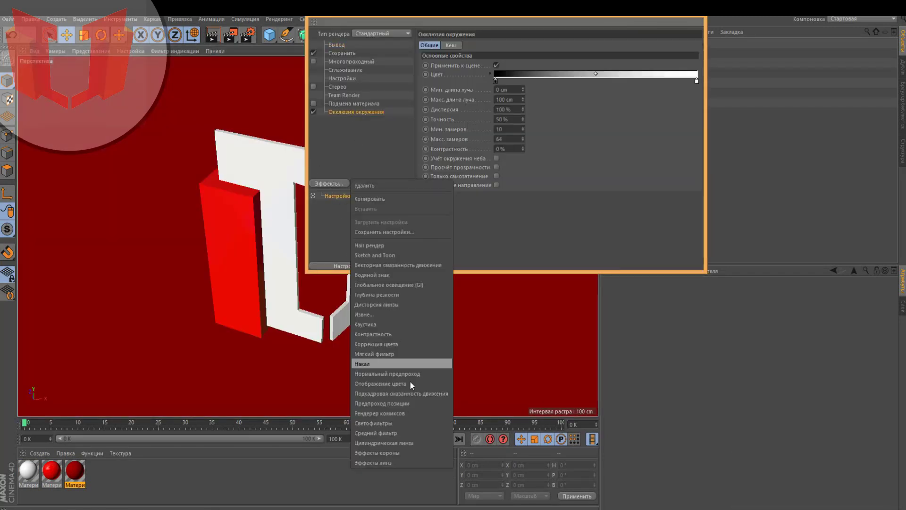
Add Global Illumination to the render settings with the preset "Внутреннее помещение – Высокий (макс. число отражений)"
click(399, 285)
click(536, 65)
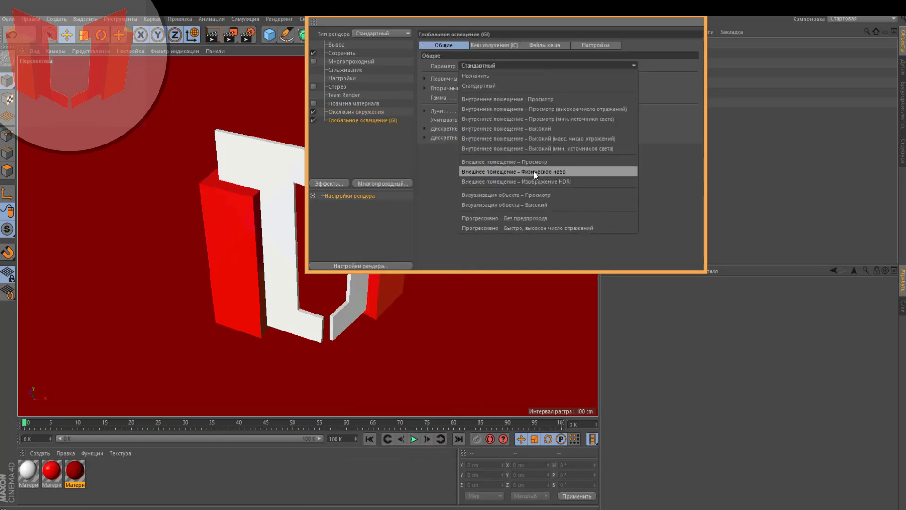
click(537, 141)
Render a preview of the camera view with the new effects
click(213, 35)
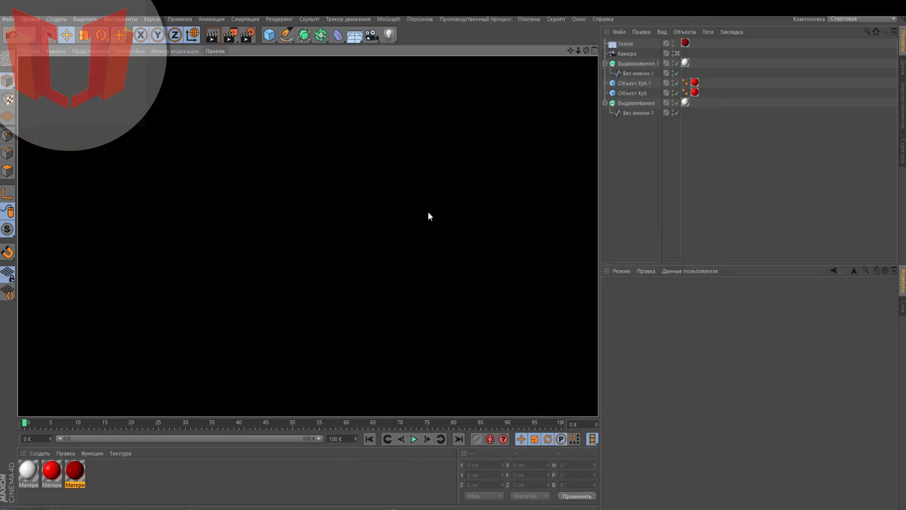
click(480, 139)
click(729, 169)
Add the Clear Sky 2 preset from the content library to the scene and return to the object list
click(903, 105)
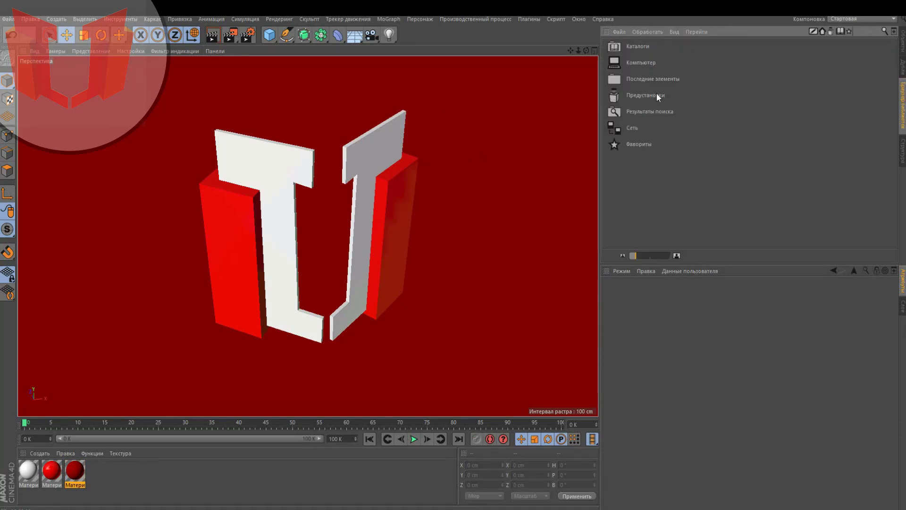
double_click(656, 94)
double_click(656, 113)
click(858, 31)
double_click(650, 93)
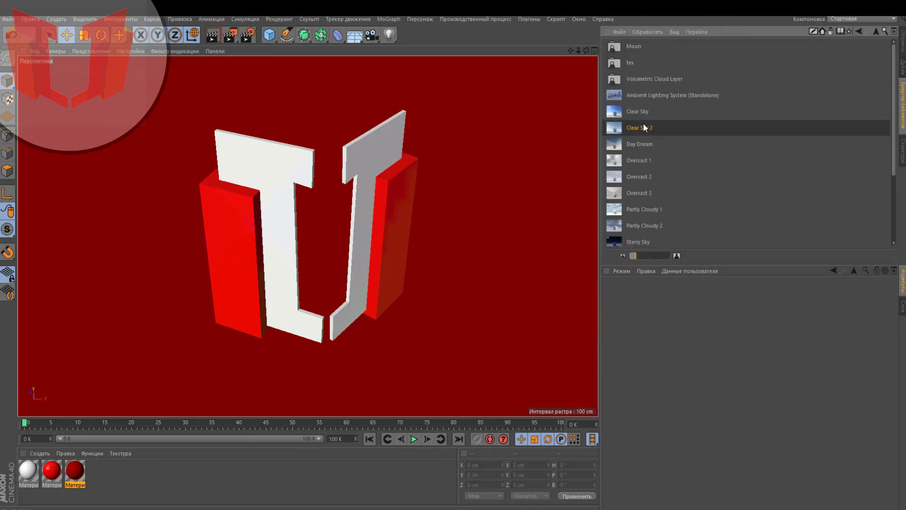
click(903, 48)
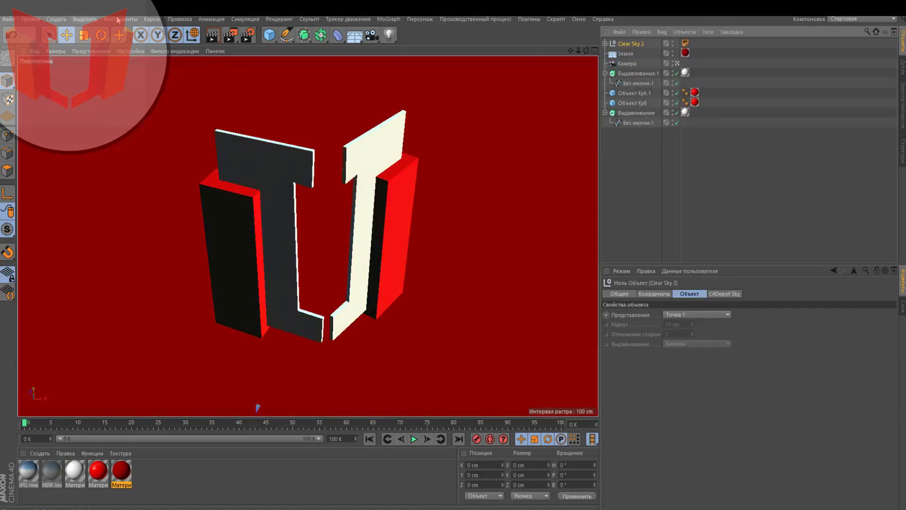
Render the camera view again to check the logo under the sky lighting
click(212, 35)
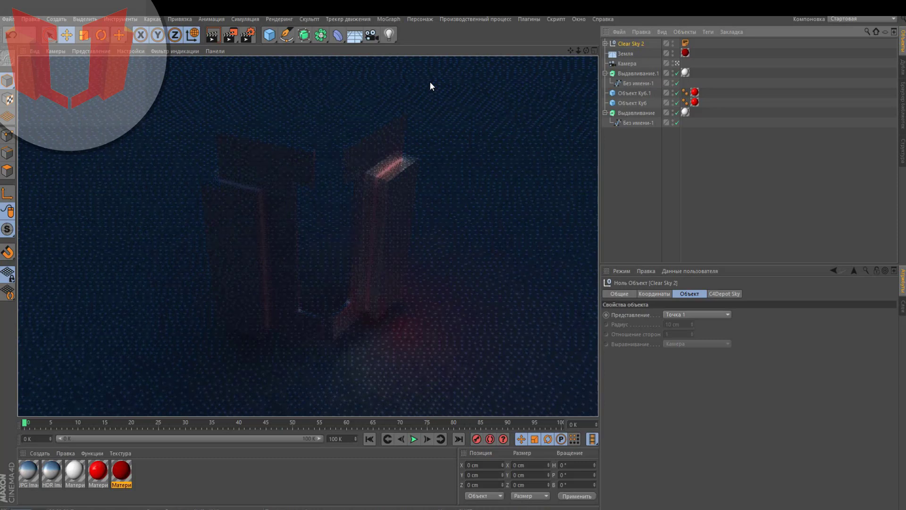
key(ctrl+r)
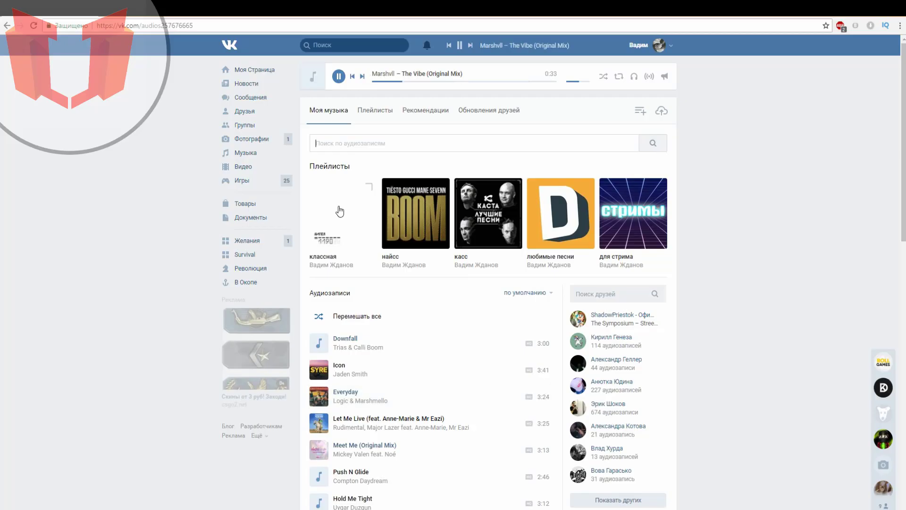
scroll(730, 265, down, 2)
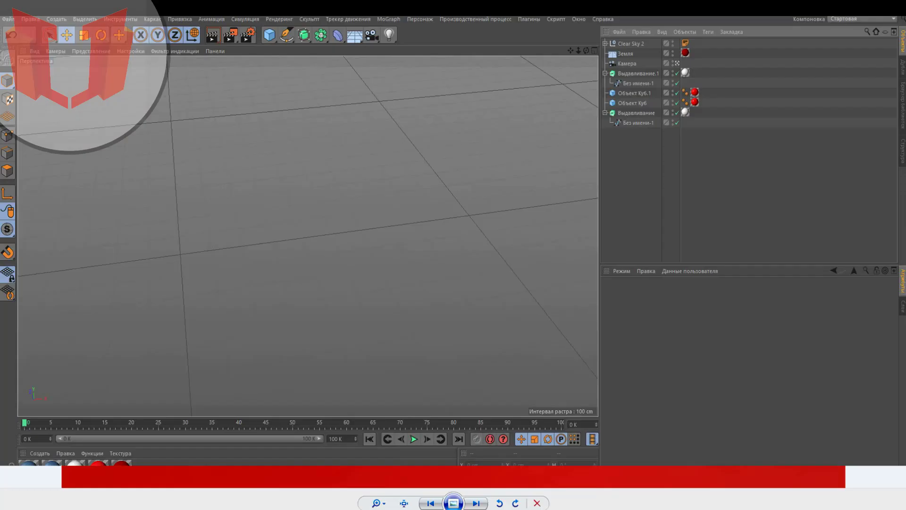
Select the Clear Sky 2 object with the Rotate tool and switch the viewport out of the scene camera
click(636, 43)
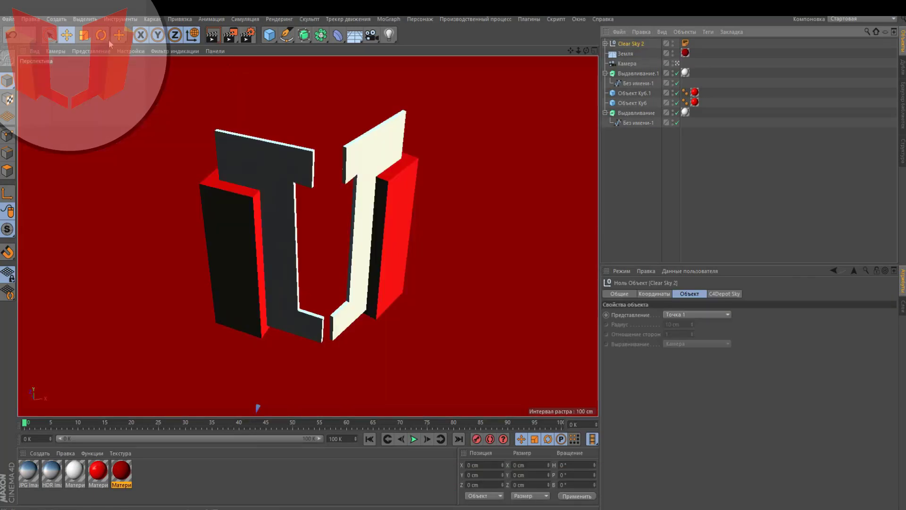
click(107, 39)
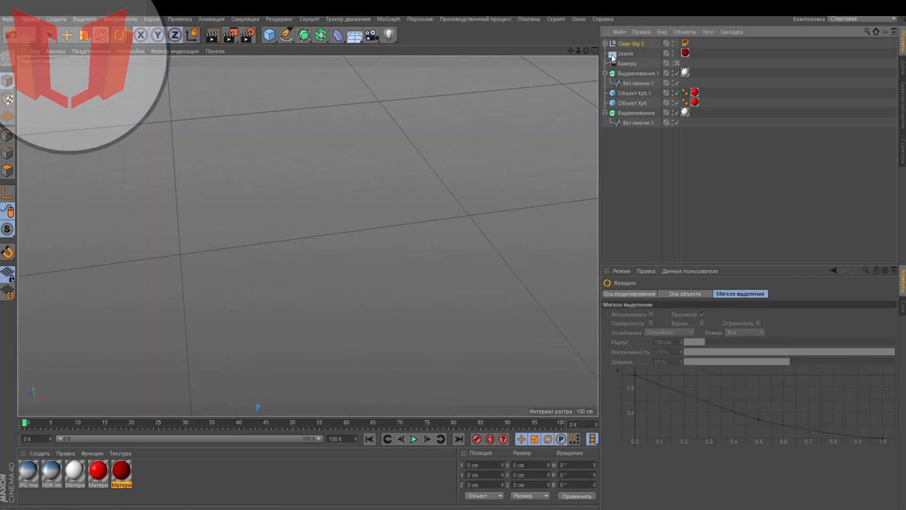
click(635, 44)
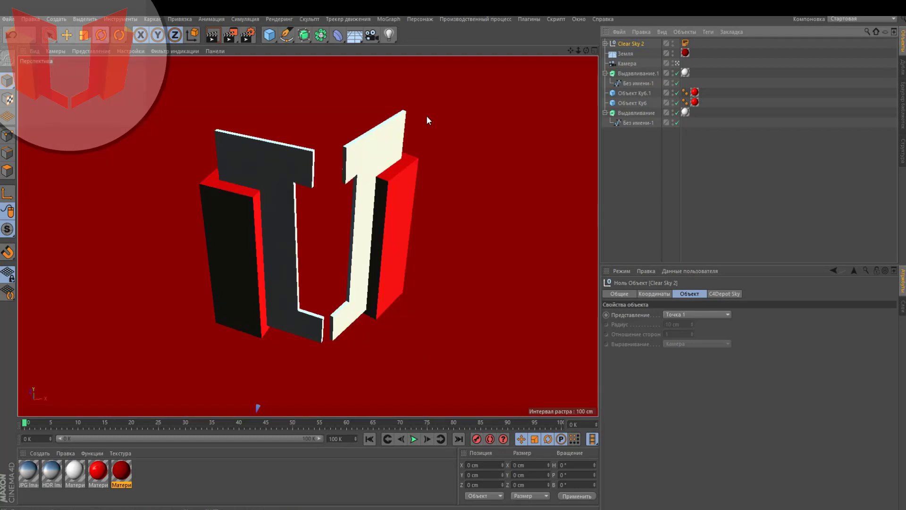
click(105, 38)
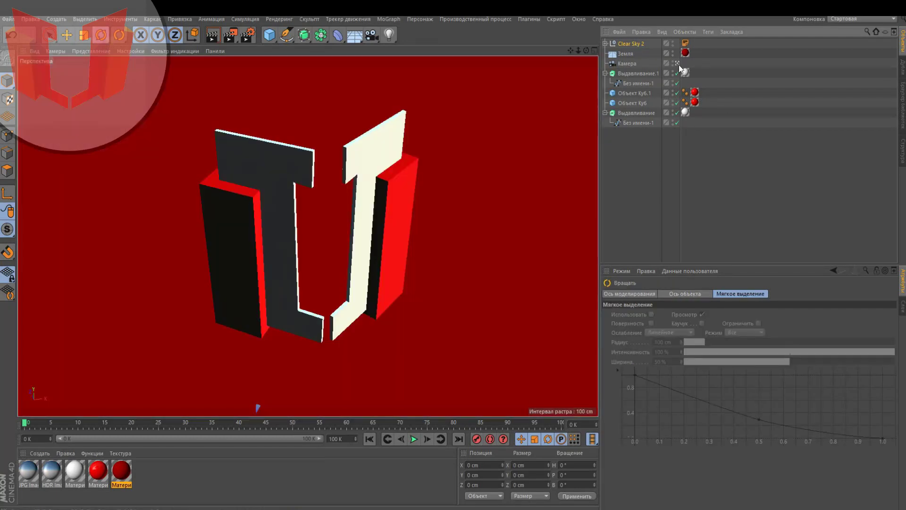
click(677, 63)
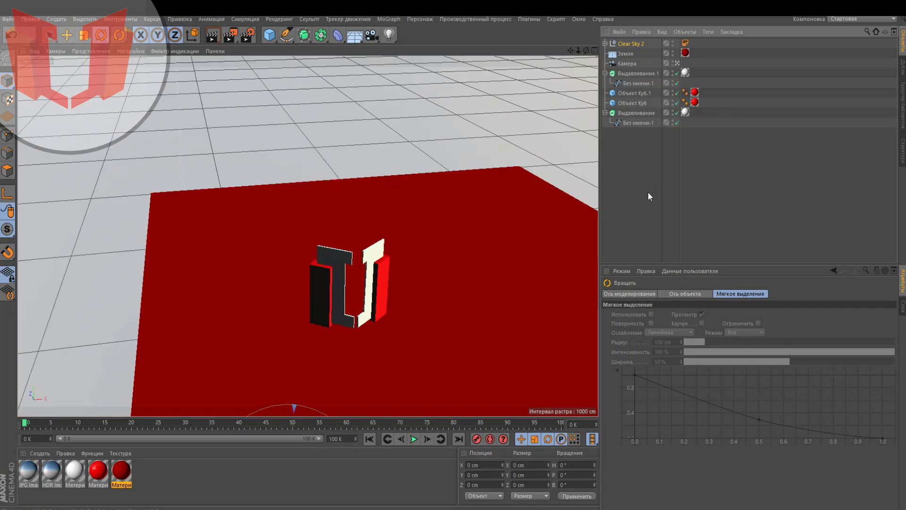
click(509, 508)
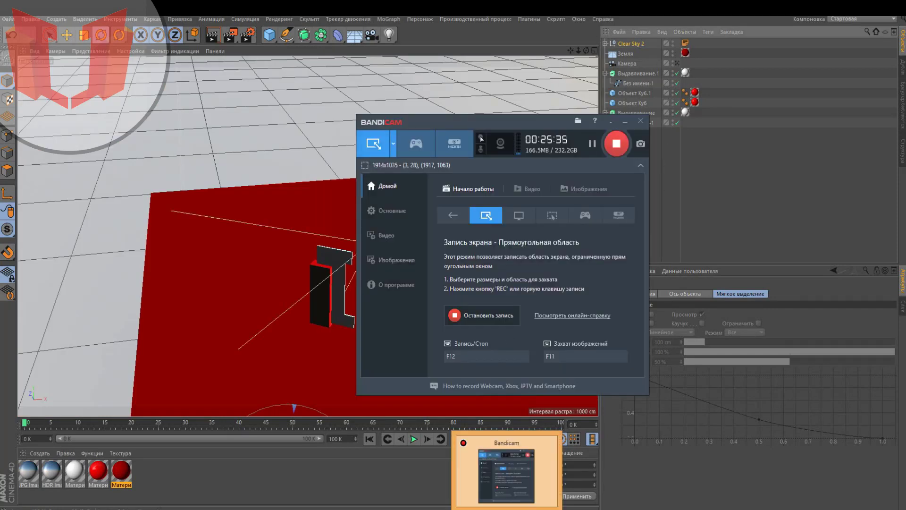
click(507, 509)
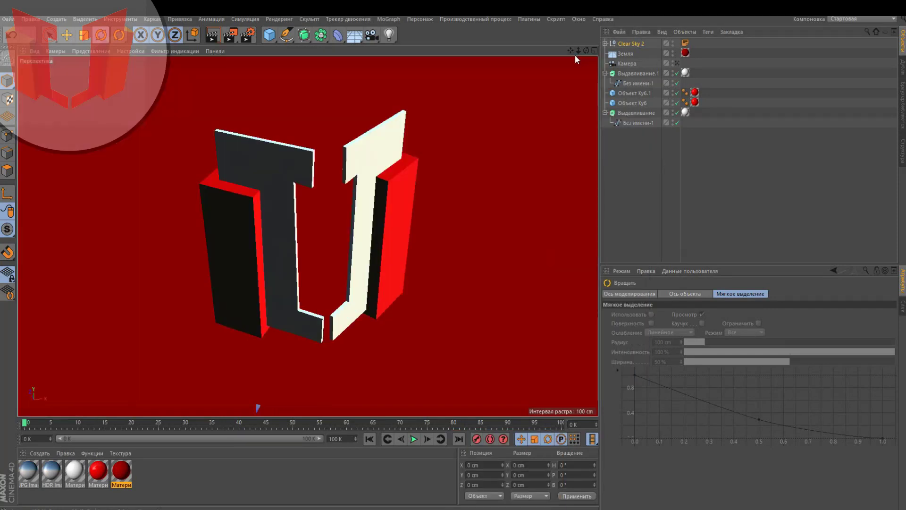
drag(578, 51, 579, 55)
drag(600, 184, 589, 229)
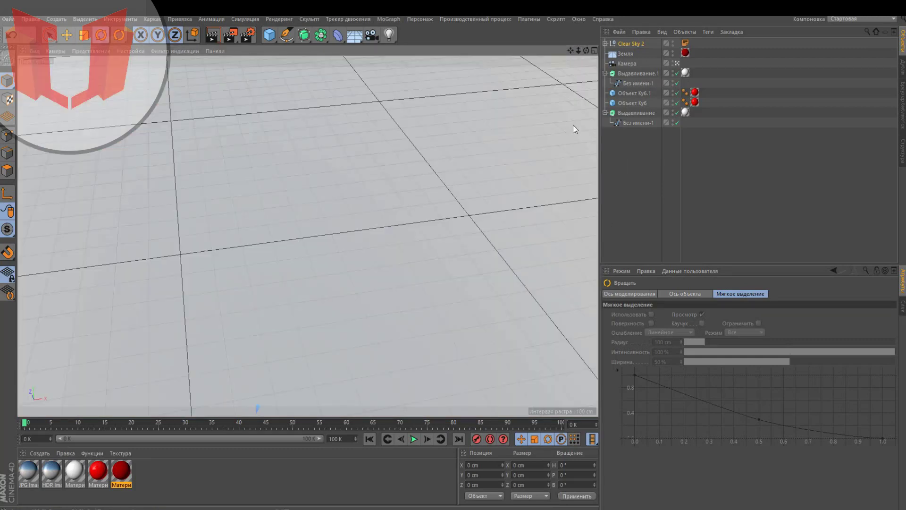
drag(574, 126, 557, 181)
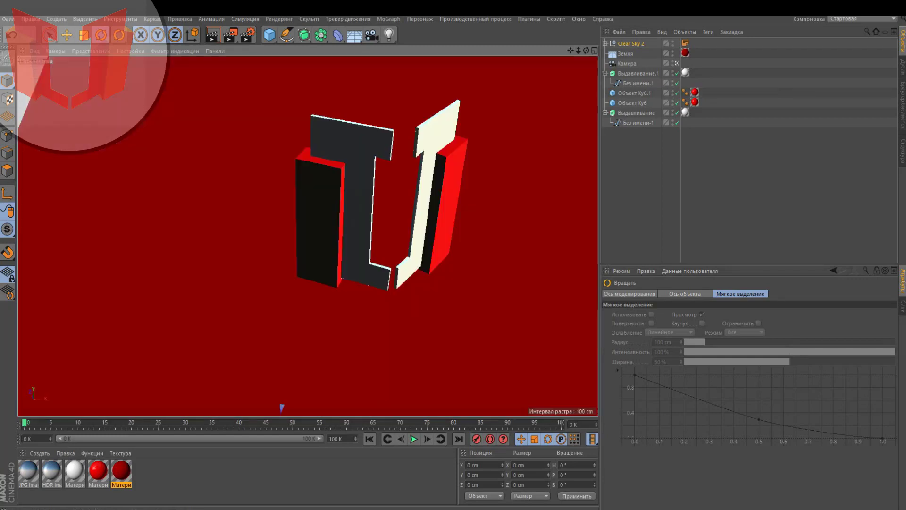
click(12, 38)
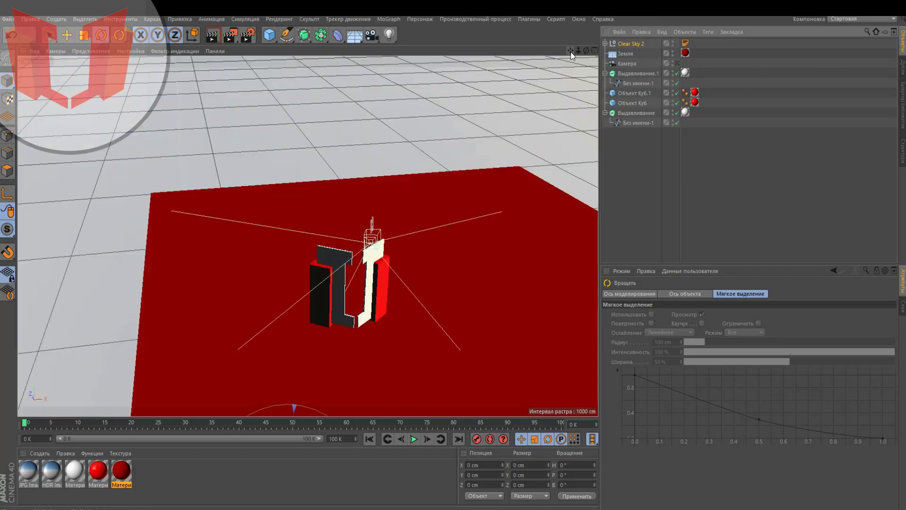
Raise the Clear Sky 2 object to about Y 216.5 cm and show its object properties
drag(571, 52, 571, 52)
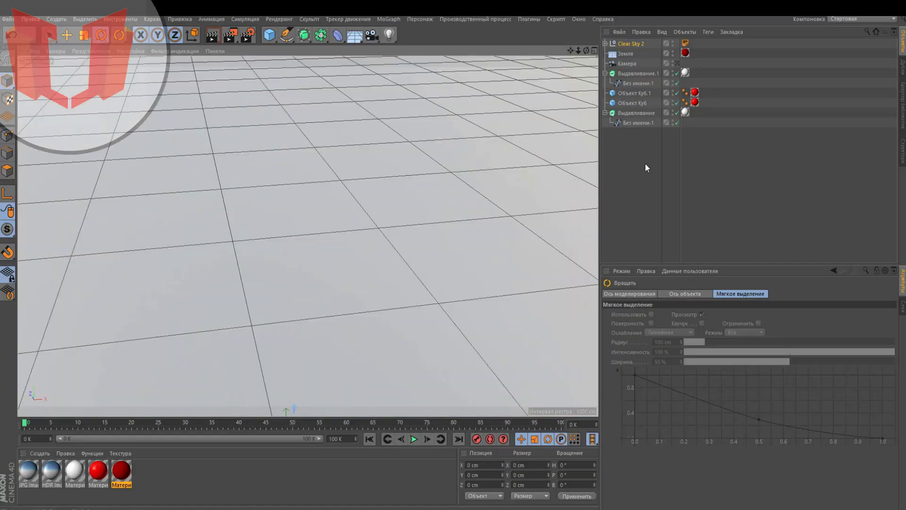
click(67, 34)
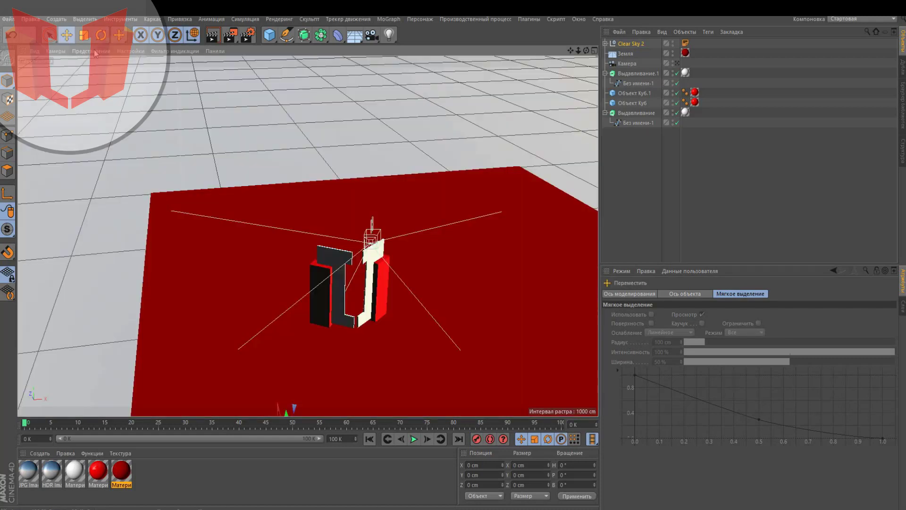
drag(286, 414, 296, 303)
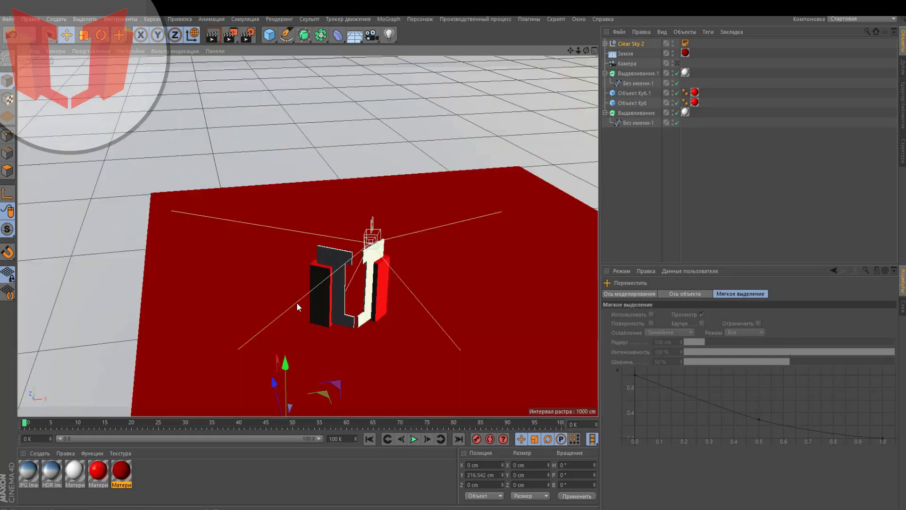
click(102, 36)
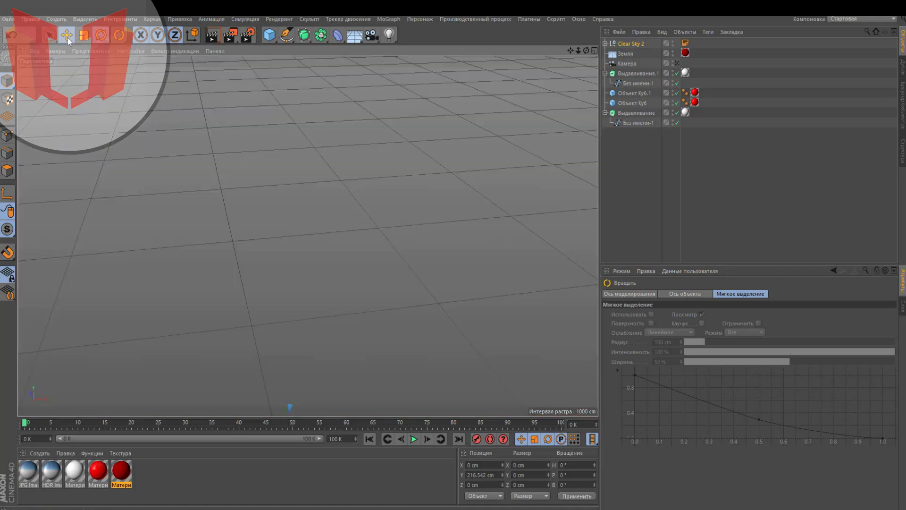
click(67, 36)
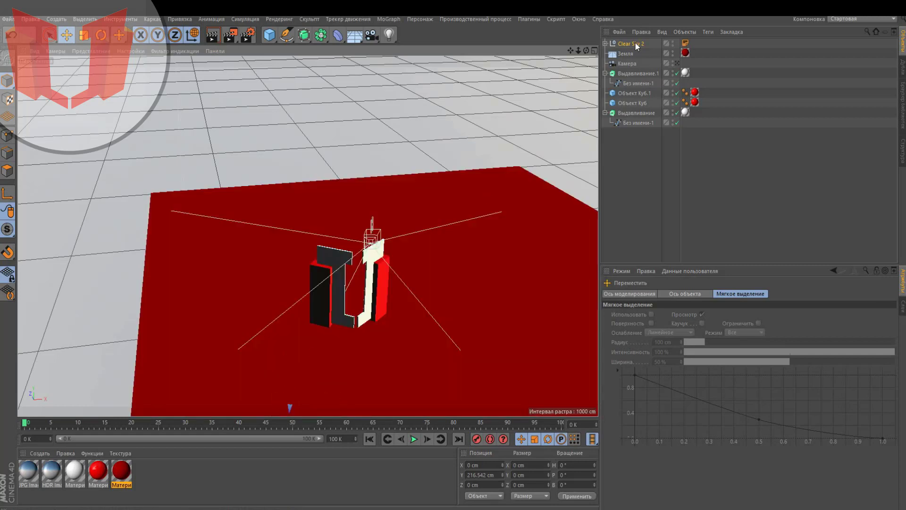
click(634, 42)
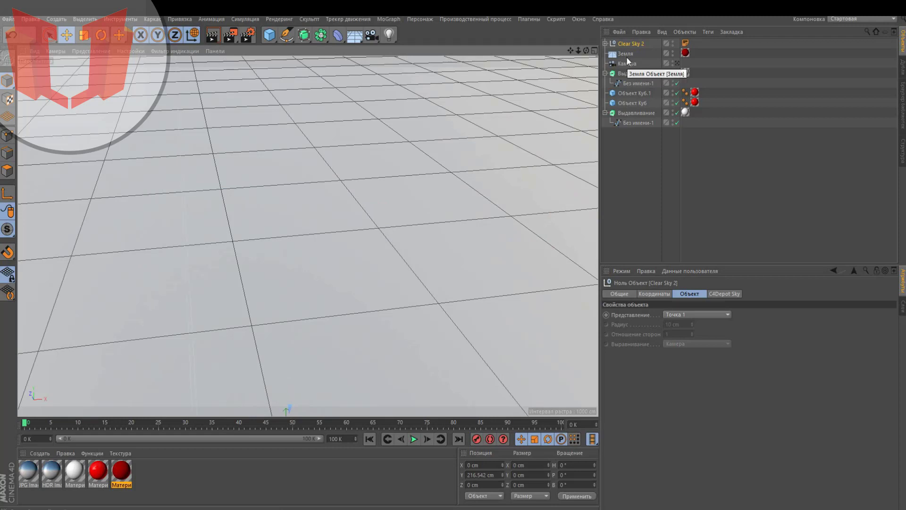
Return the viewport to the scene camera and set the global illumination preset to an exterior (Внешнее помещение) option
click(678, 64)
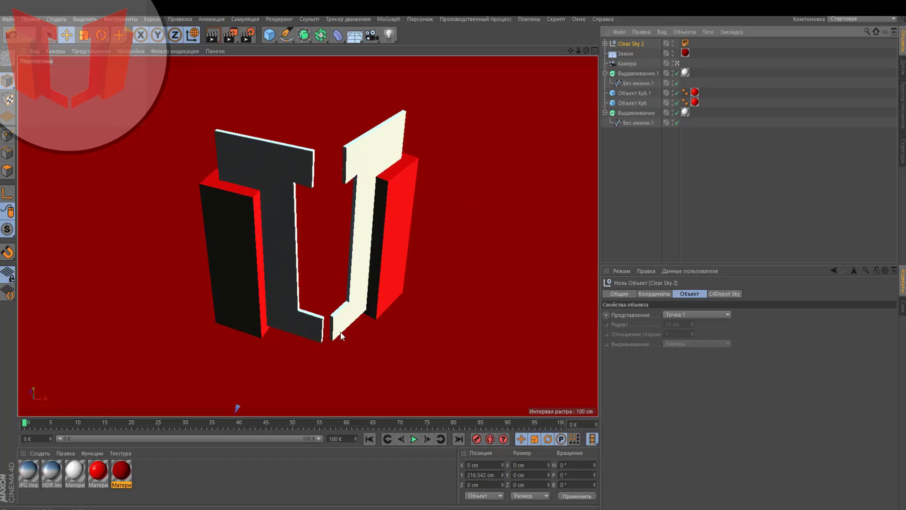
click(253, 37)
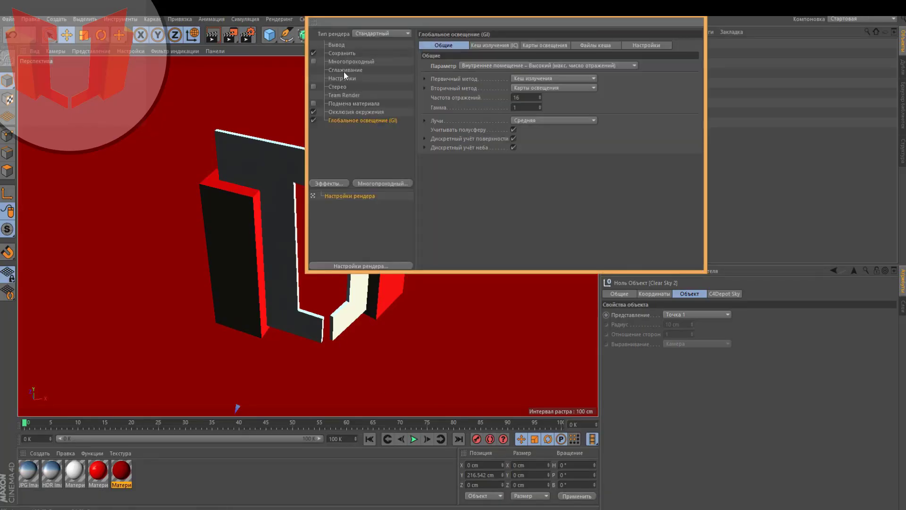
click(342, 53)
click(868, 7)
click(610, 122)
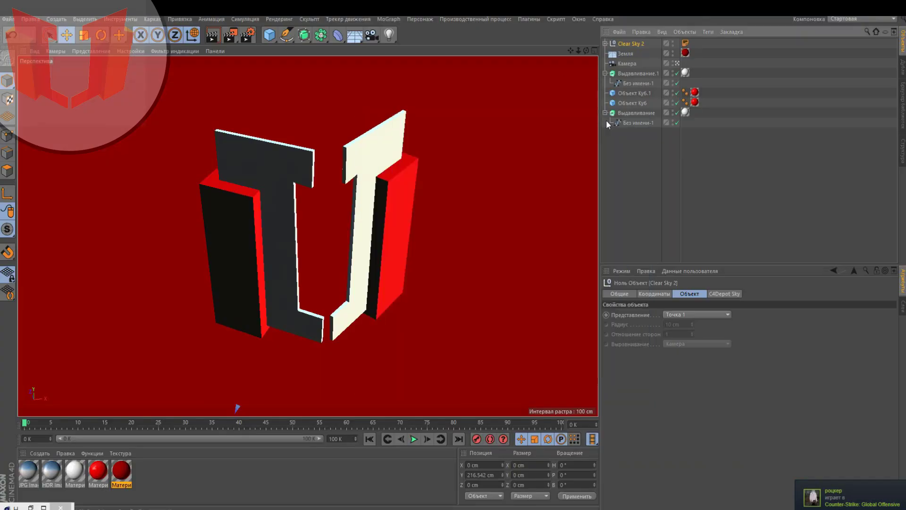
click(248, 37)
click(543, 66)
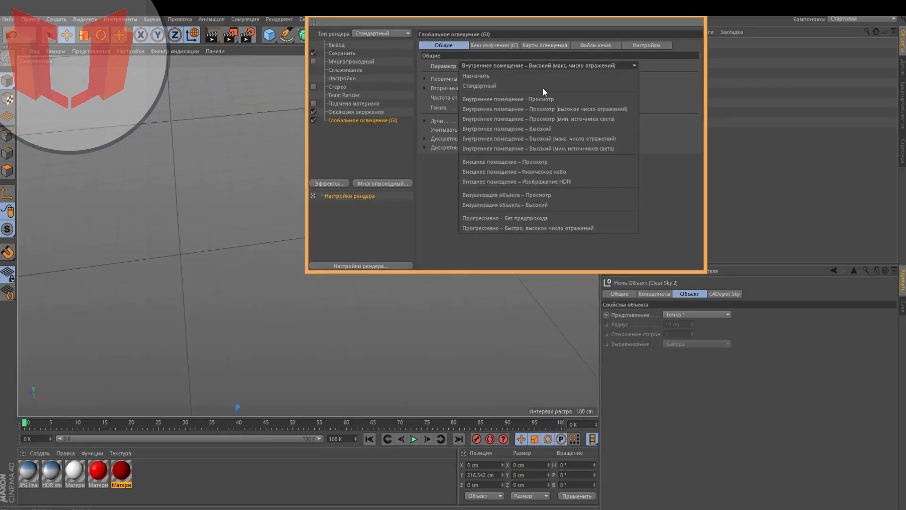
click(542, 176)
click(694, 7)
Try rendering the camera view in the Picture Viewer and stop the render before it completes
click(233, 36)
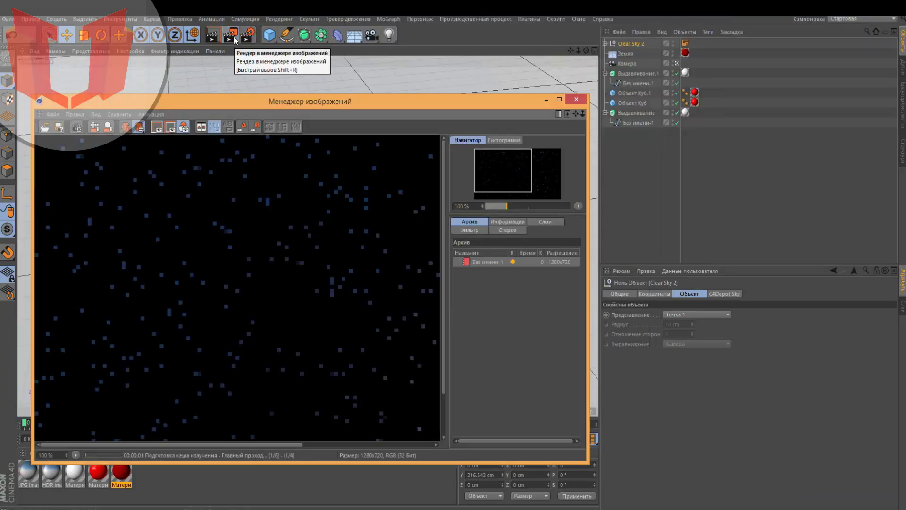
scroll(256, 217, down, 3)
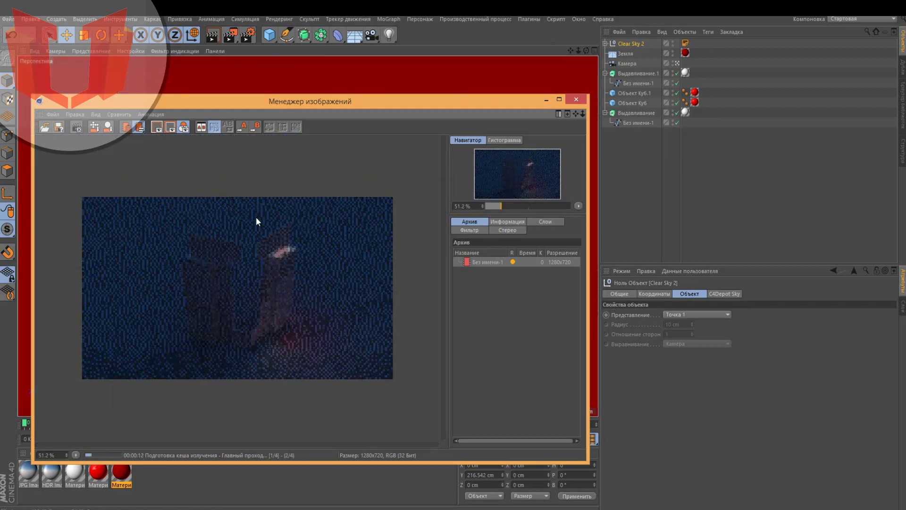
click(576, 99)
click(520, 301)
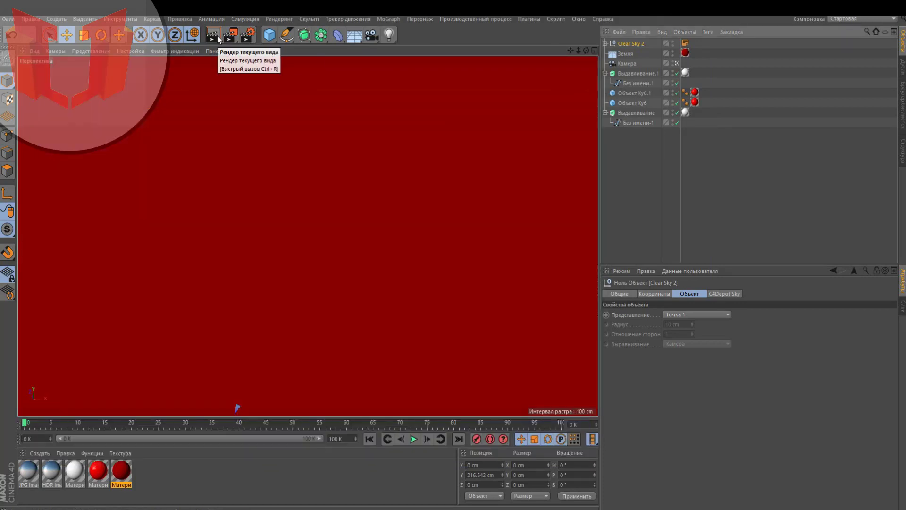
Render the current view in the viewport to check the logo under the new global illumination preset
click(217, 36)
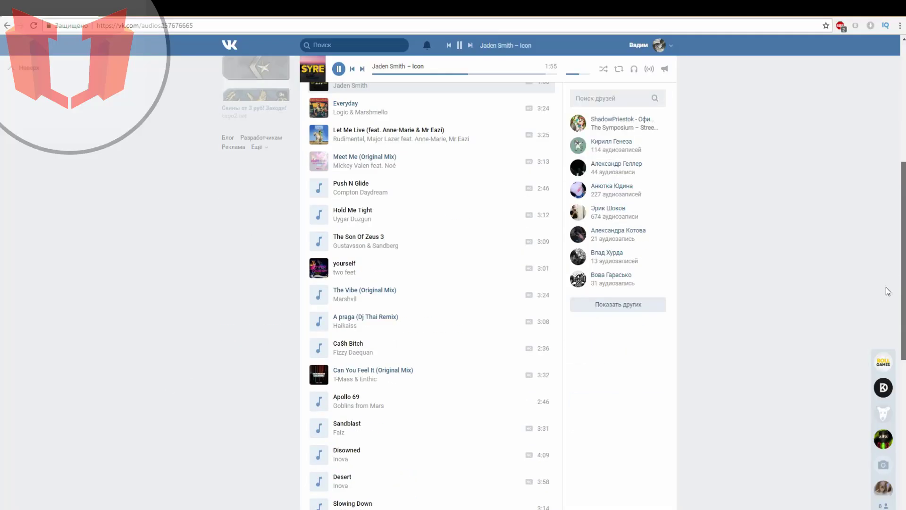
scroll(425, 283, down, 4)
click(425, 293)
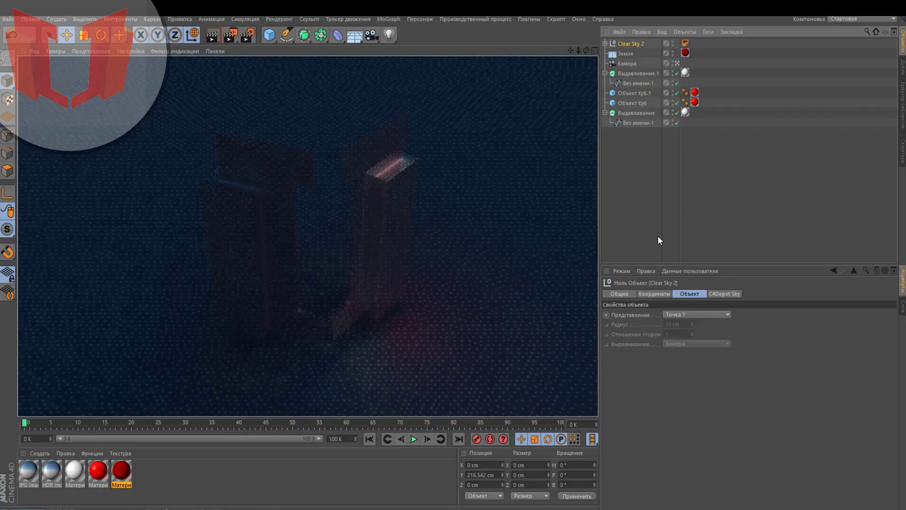
key(alt+Tab)
key(alt+Tab)
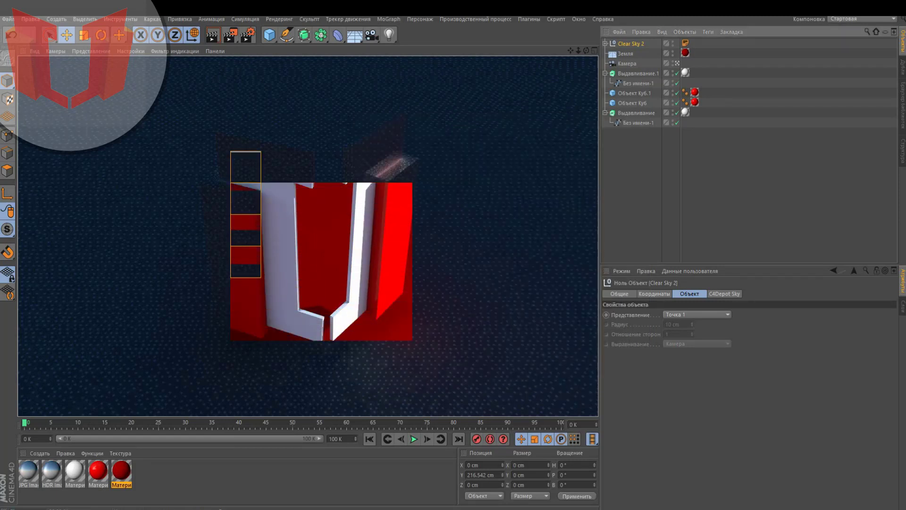
click(485, 140)
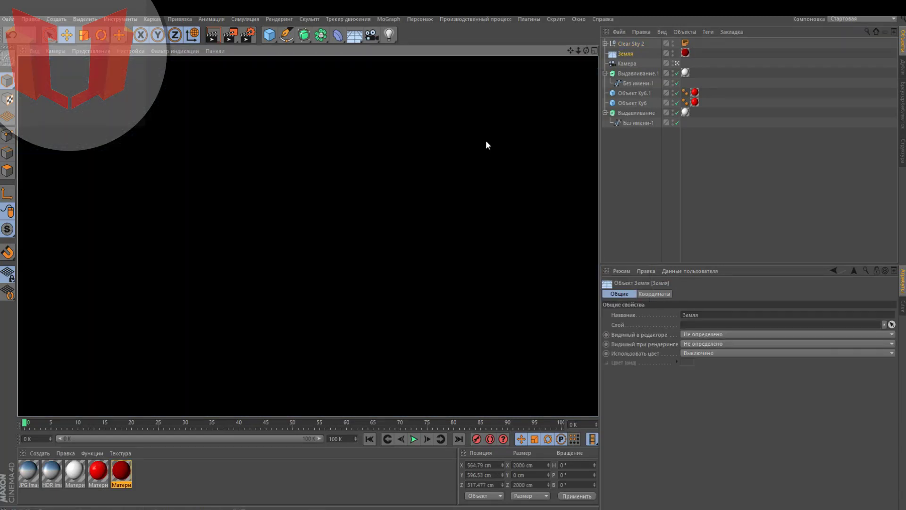
Place the Clear Sky 2 object at about Y 556.8 cm with a heading of about -44.1° and render the camera view
click(635, 43)
click(677, 63)
drag(285, 359, 269, 295)
key(r)
mouse_move(319, 366)
mouse_down()
mouse_move(262, 373)
mouse_move(321, 371)
mouse_up()
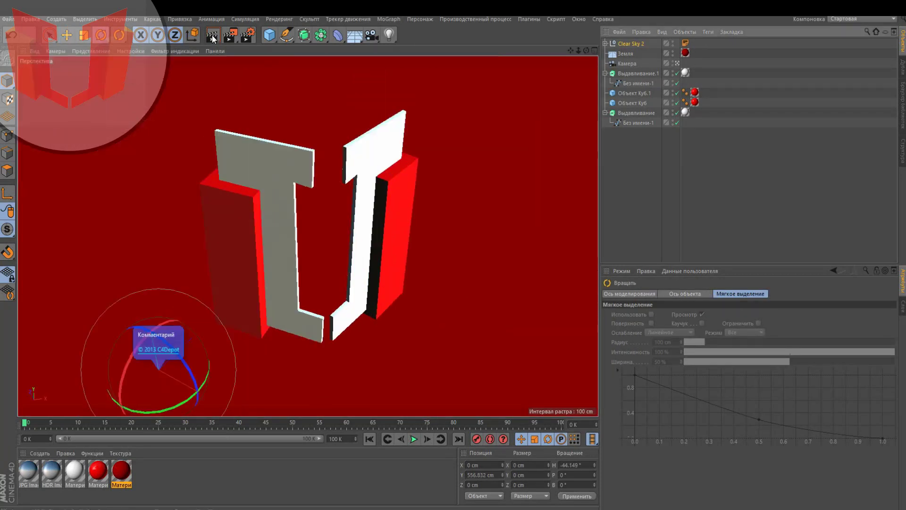
key(ctrl+r)
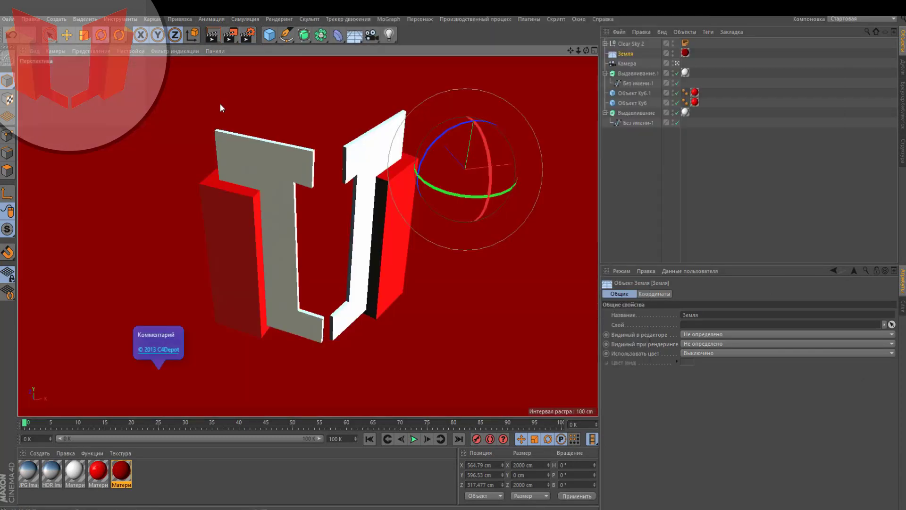
key(ctrl+r)
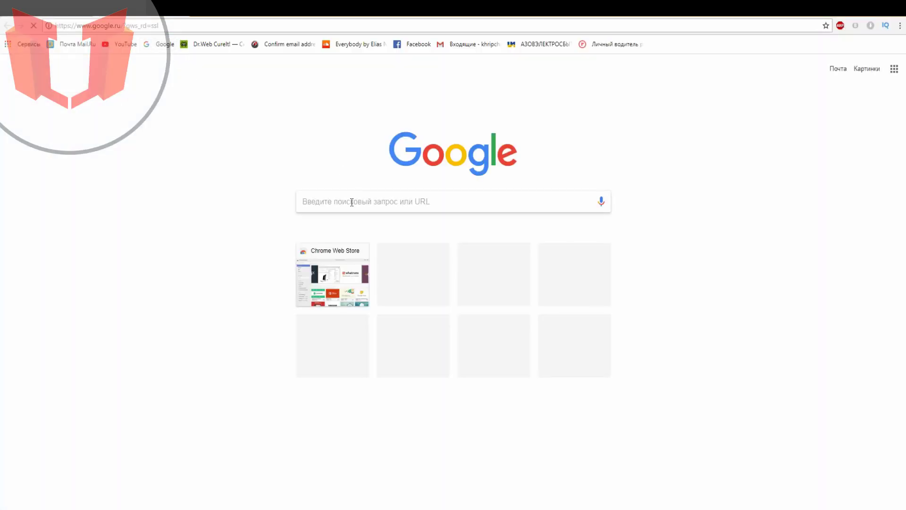
In the browser, search Google Images for "логотип мармока" and open the white M logo result
click(352, 202)
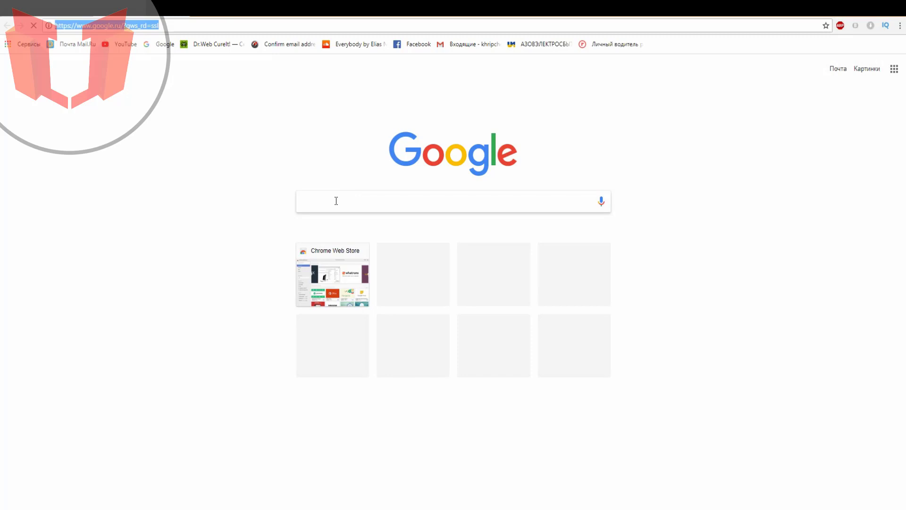
text(логотип мармока)
key(Return)
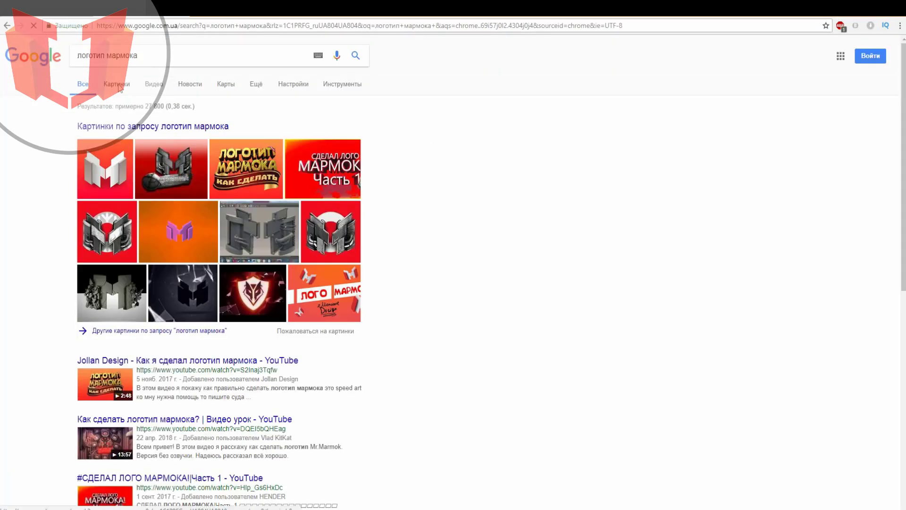
click(118, 85)
click(45, 175)
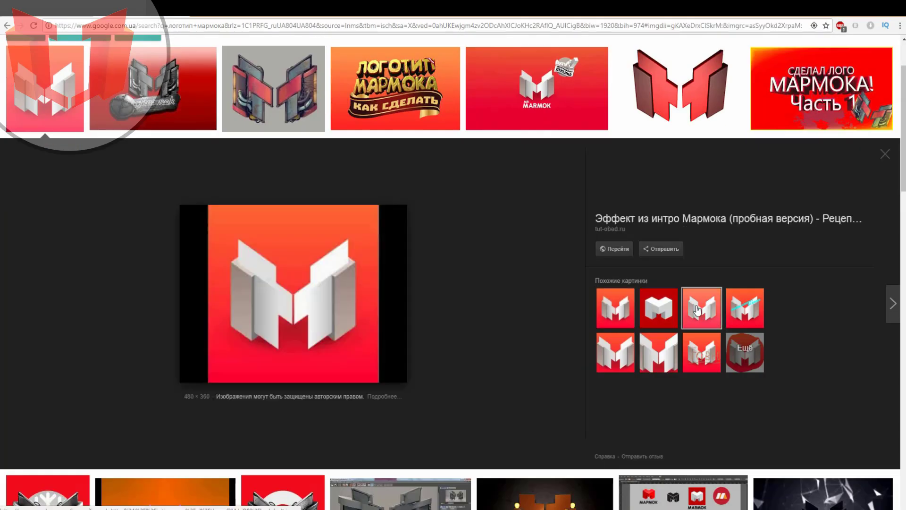
Look through the remaining Marmok logo images for reference and return to the Cinema 4D scene
scroll(546, 339, down, 6)
scroll(546, 339, up, 6)
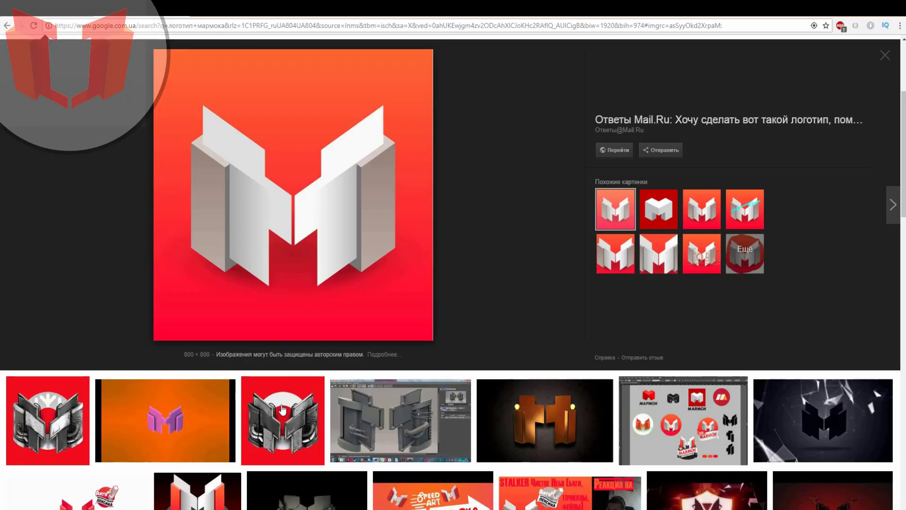
scroll(405, 371, down, 10)
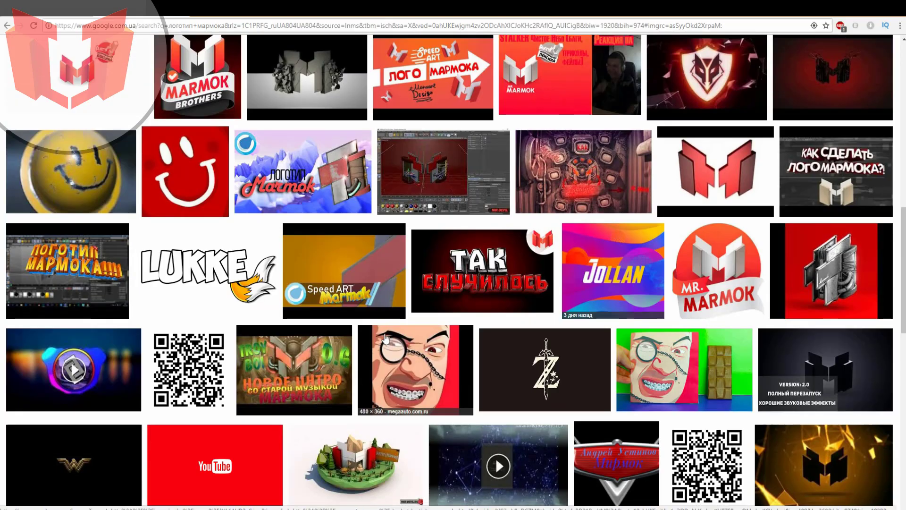
scroll(404, 371, down, 15)
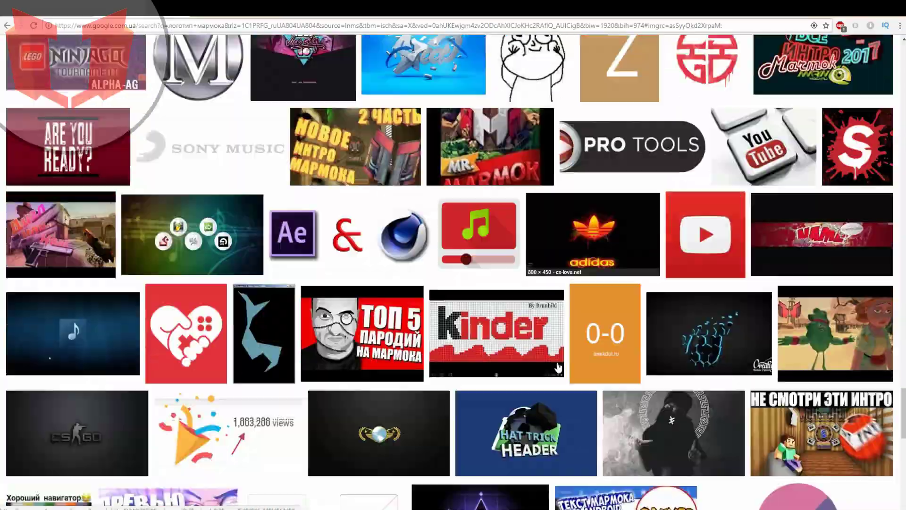
click(559, 367)
key(Escape)
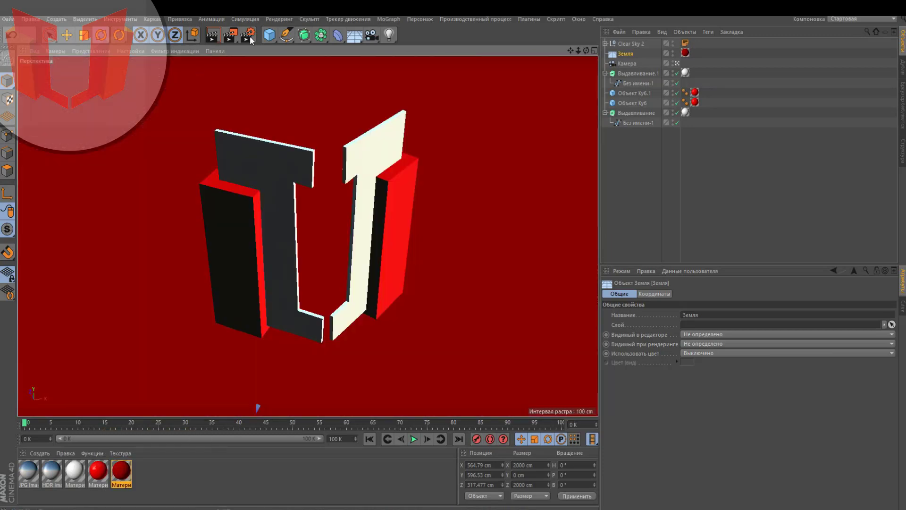
Enter 1080 for the output size in the render settings and choose a different save format
click(247, 34)
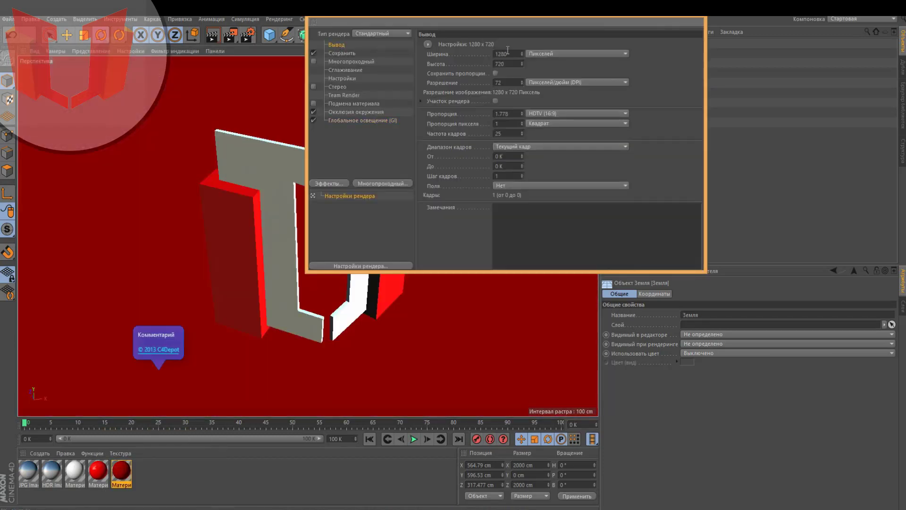
text(1080)
click(344, 54)
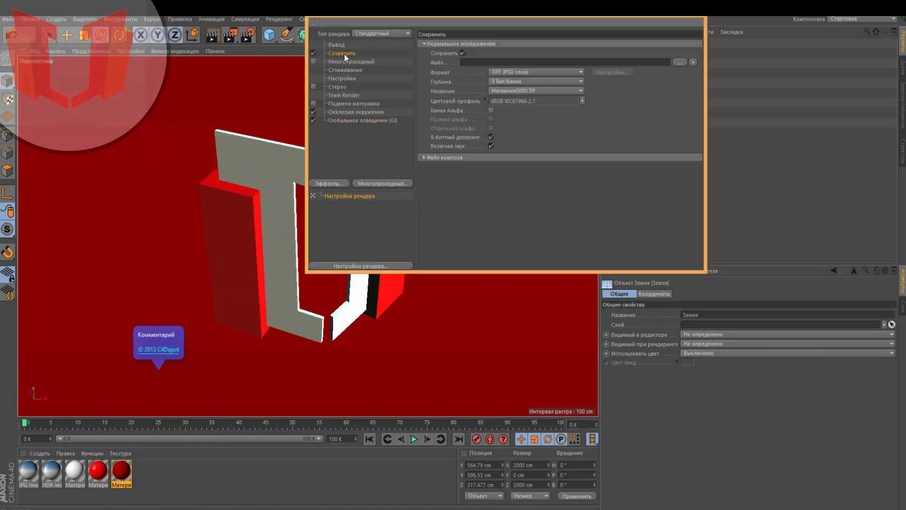
click(555, 74)
click(538, 122)
Set the rendered image to be saved as a file on the desktop (Рабочий стол)
click(684, 63)
click(351, 96)
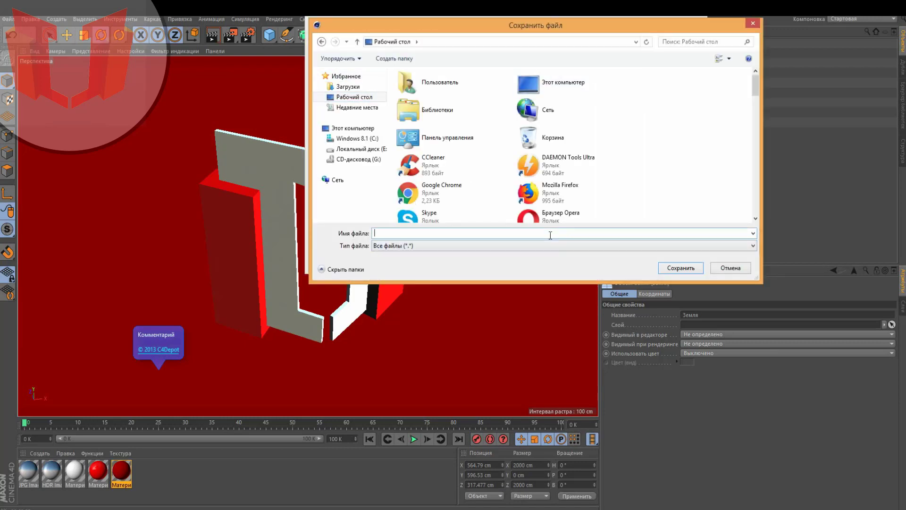
click(550, 233)
click(550, 234)
key(Return)
Set the render antialiasing to Best (Лучшее) and render the scene to the Picture Viewer
click(354, 70)
click(548, 44)
click(542, 68)
click(549, 54)
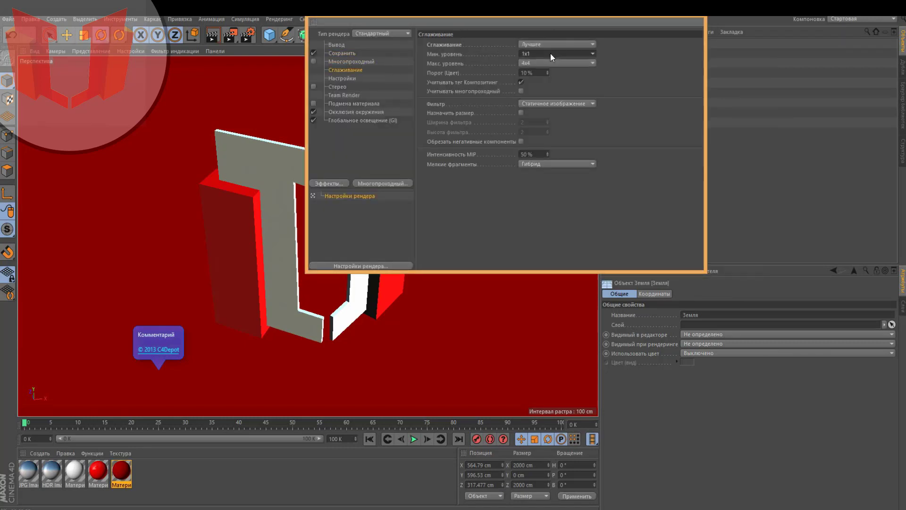
click(566, 54)
click(569, 52)
click(696, 16)
key(shift+r)
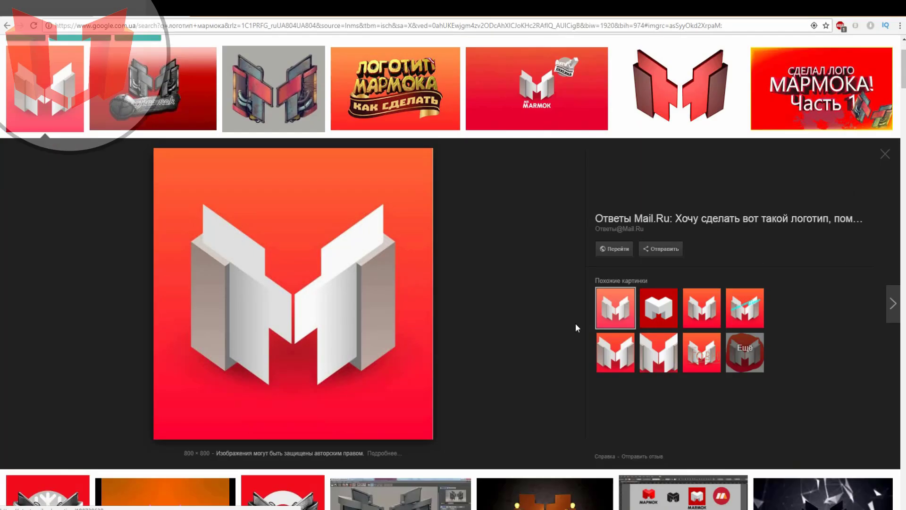
In the browser, view images similar to the white M logo and search for "красно-белый логотип мармока"
click(629, 283)
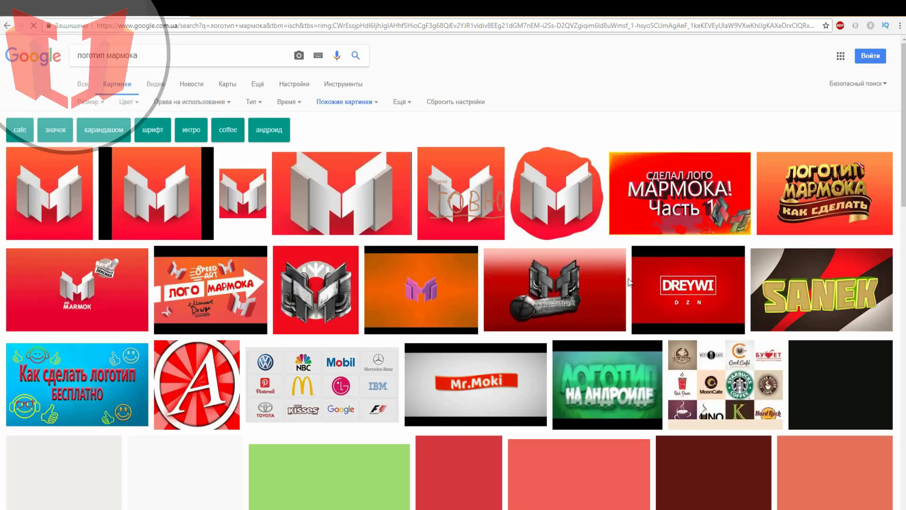
scroll(629, 282, down, 20)
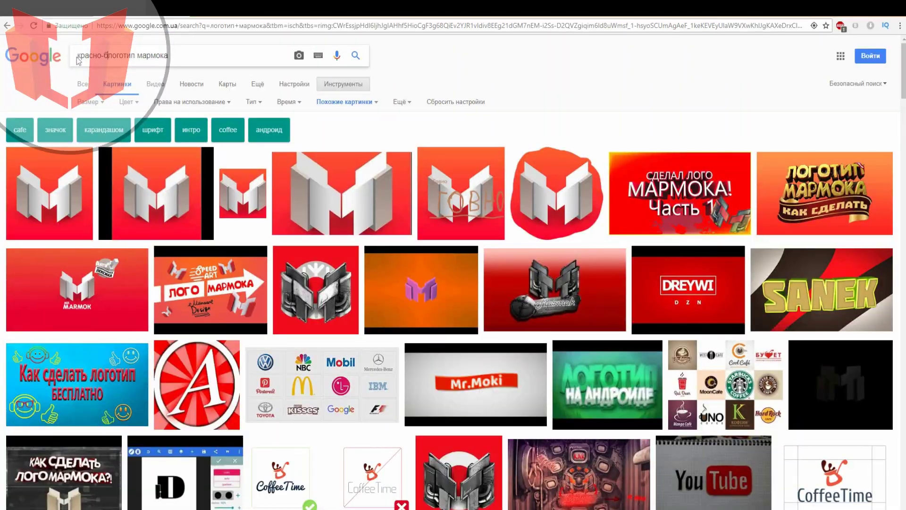
text(елый)
key(Return)
scroll(126, 55, up, 10)
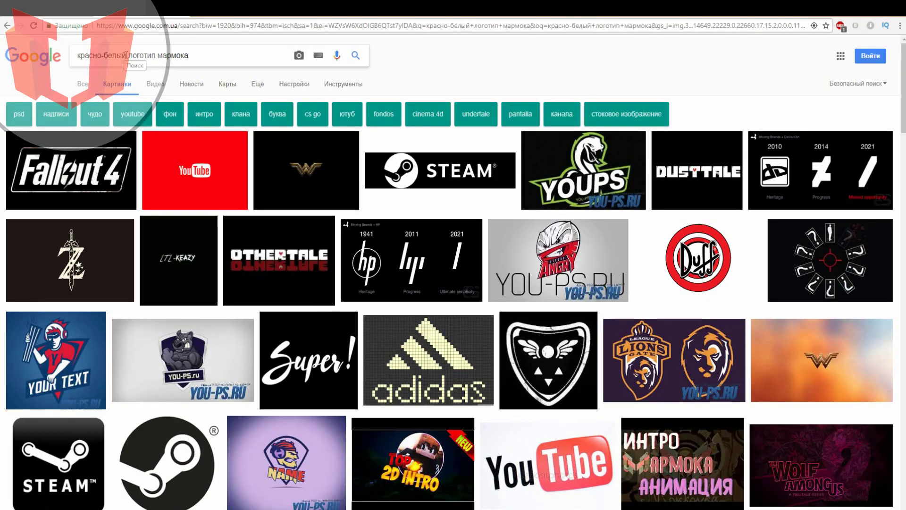
Return to the "логотип мармока" search and show more images similar to the red Mr. Marmok logo
drag(128, 55, 76, 55)
key(BackSpace)
key(Return)
click(520, 179)
click(740, 349)
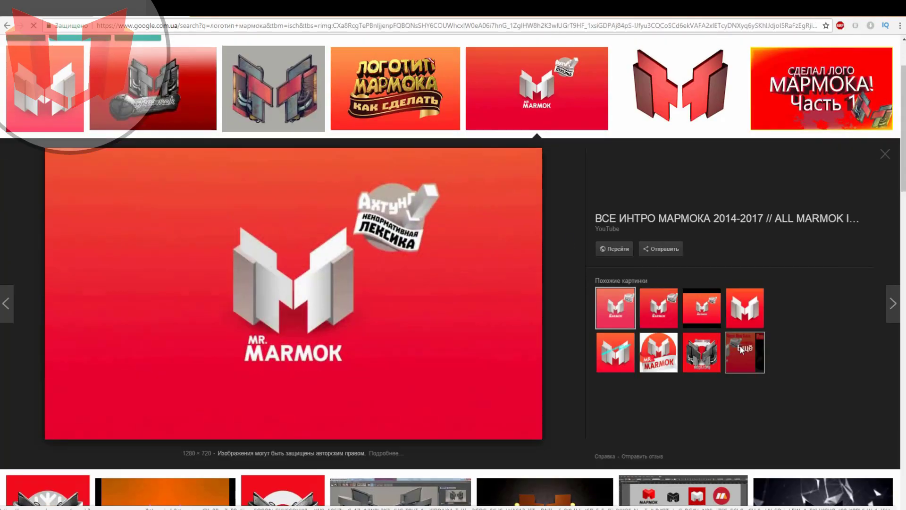
click(743, 349)
Look through the similar images, previewing the Christmas-themed logo and the red Mr. Marmok channel intro image
scroll(467, 302, down, 15)
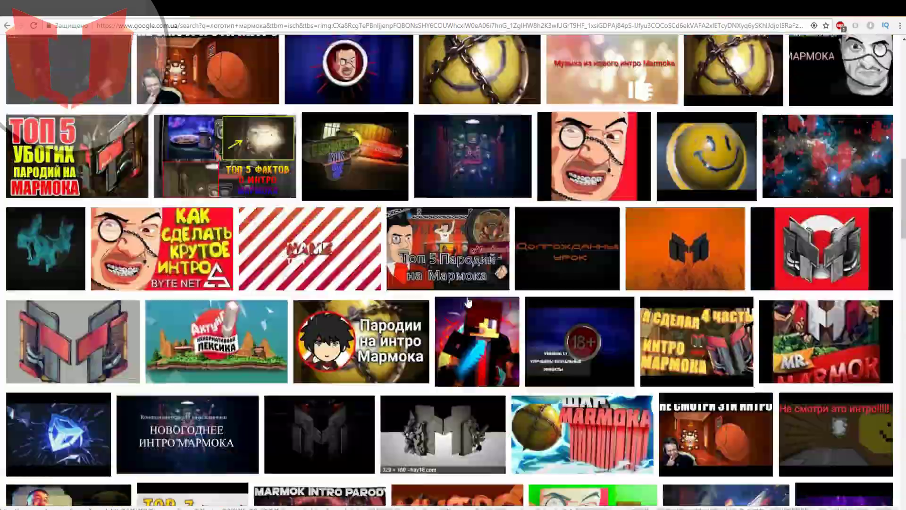
scroll(468, 303, up, 15)
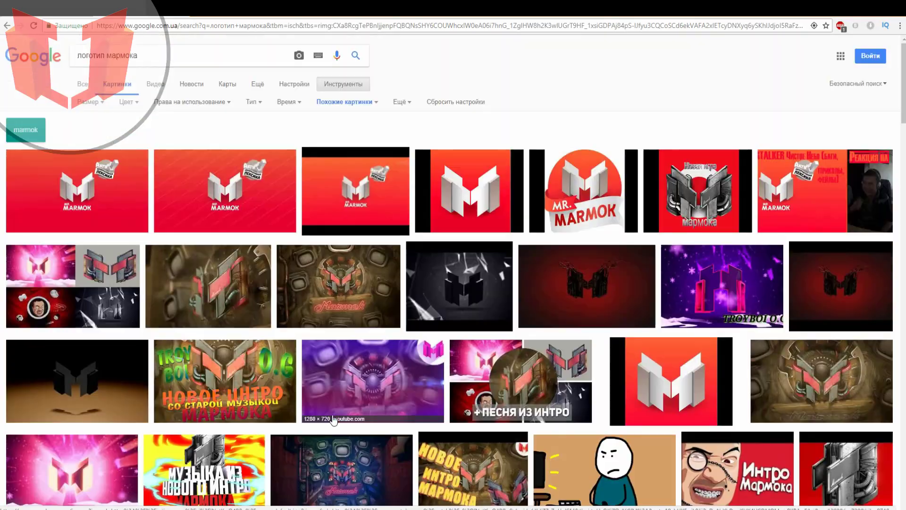
scroll(186, 225, down, 10)
click(186, 225)
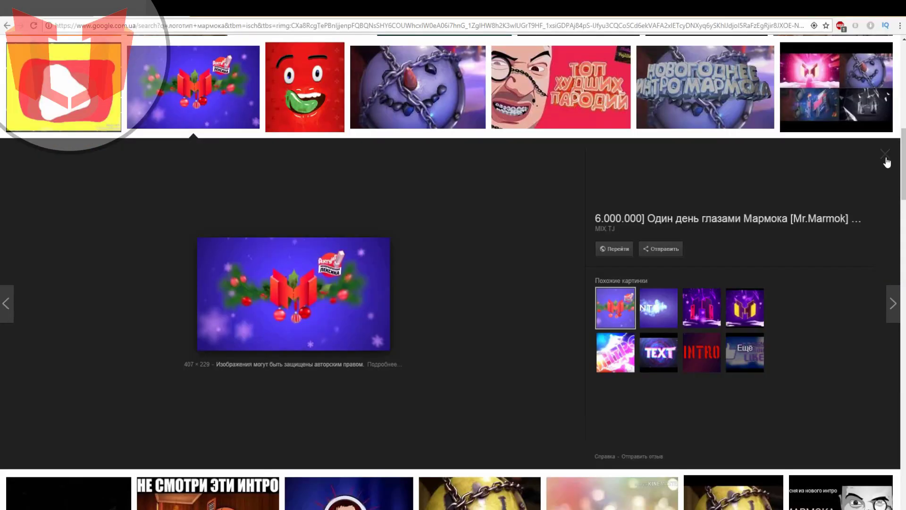
click(886, 154)
scroll(489, 226, up, 10)
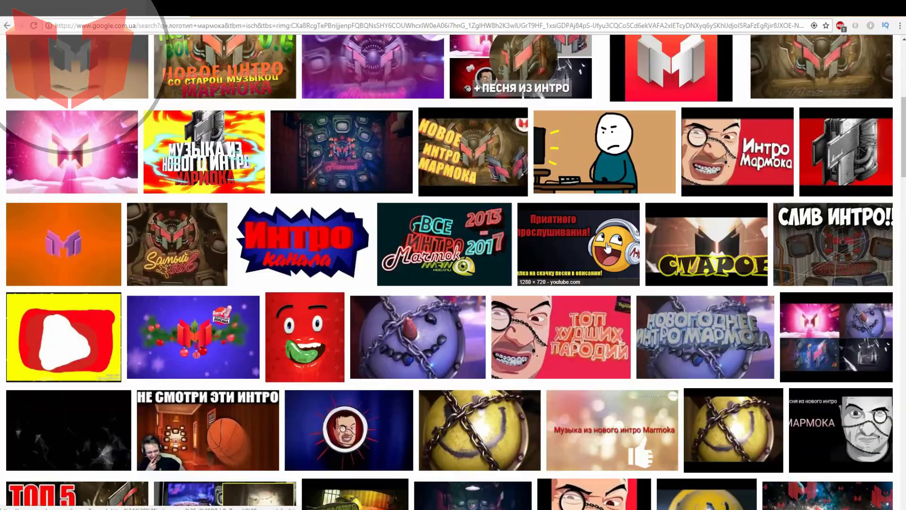
click(359, 222)
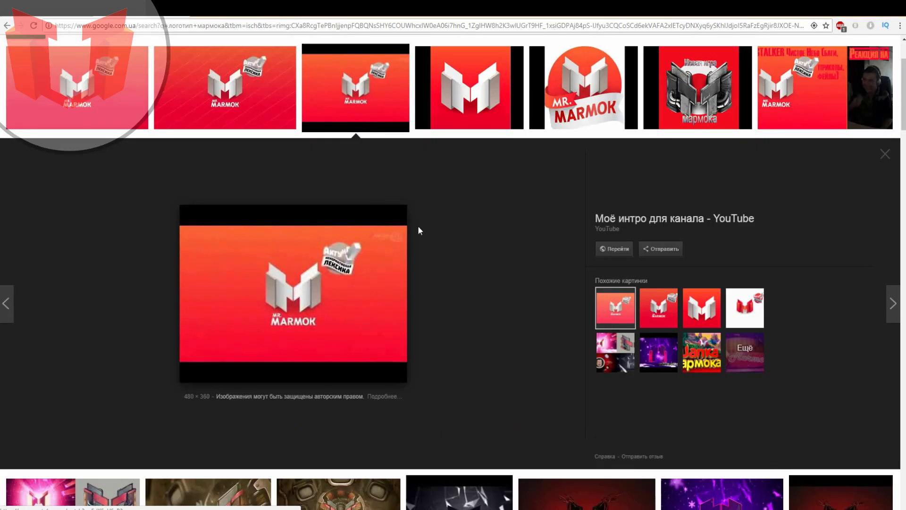
Save two similar Mr. Marmok images: the white logo on red and the red logo on a white background
click(659, 307)
right_click(368, 278)
click(396, 356)
click(745, 308)
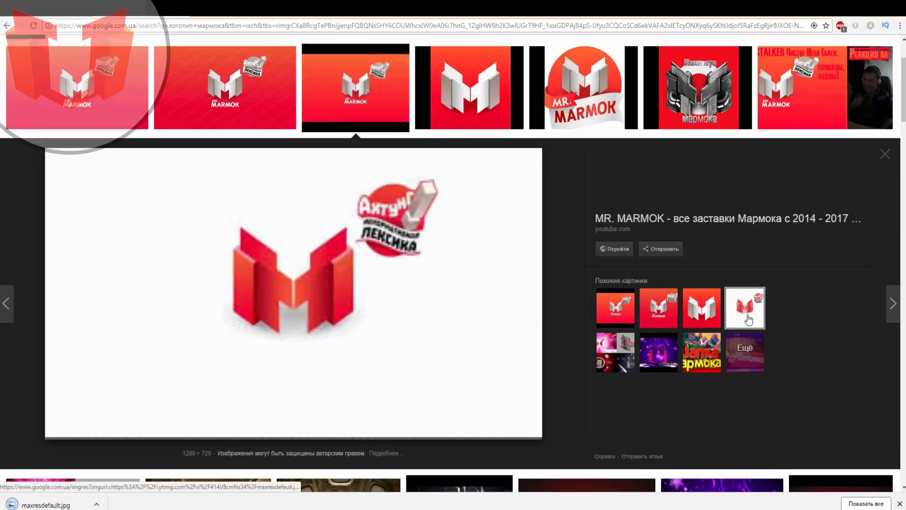
right_click(338, 312)
click(388, 399)
key(Return)
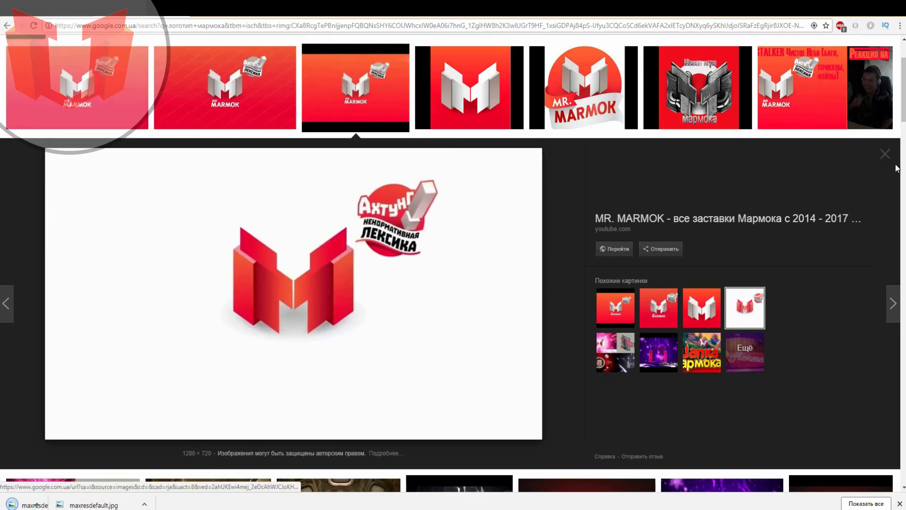
key(Escape)
Look through the remaining similar Marmok logo images and return to the start of the results
scroll(557, 311, down, 20)
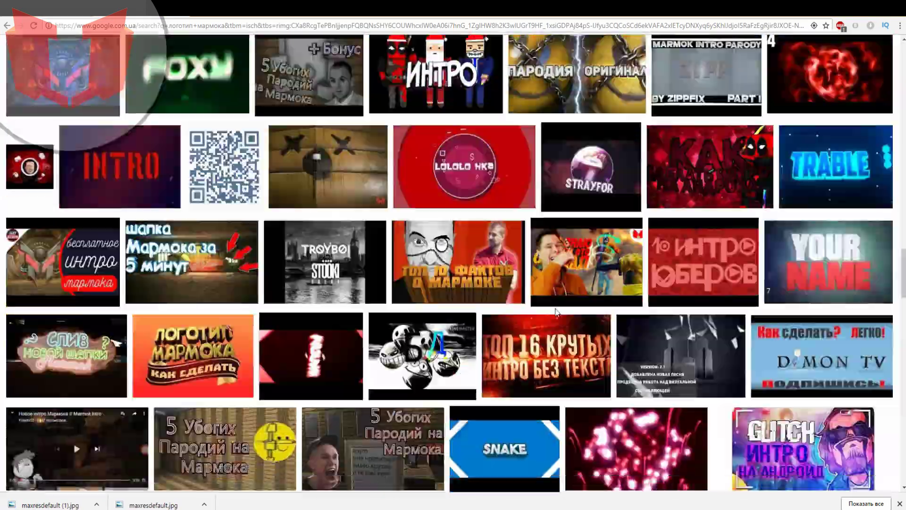
scroll(558, 312, down, 20)
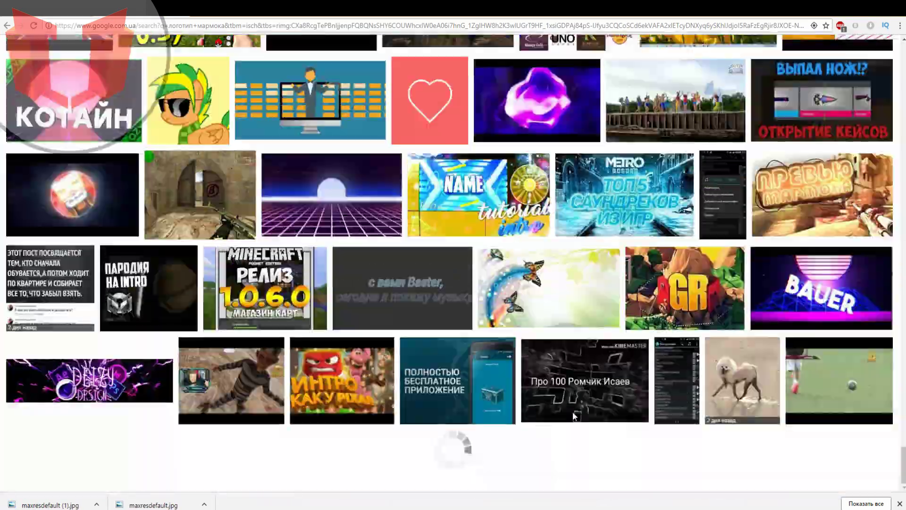
scroll(591, 399, down, 10)
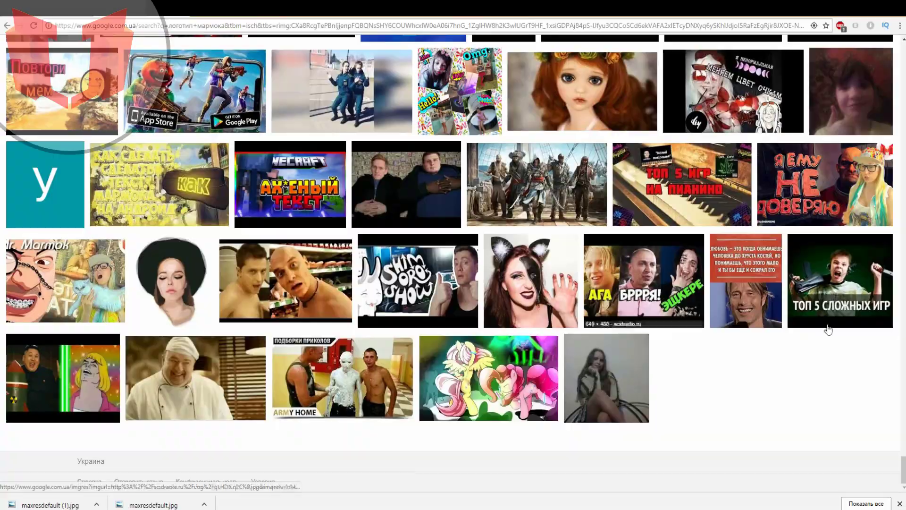
scroll(903, 461, up, 5)
drag(904, 462, 873, 63)
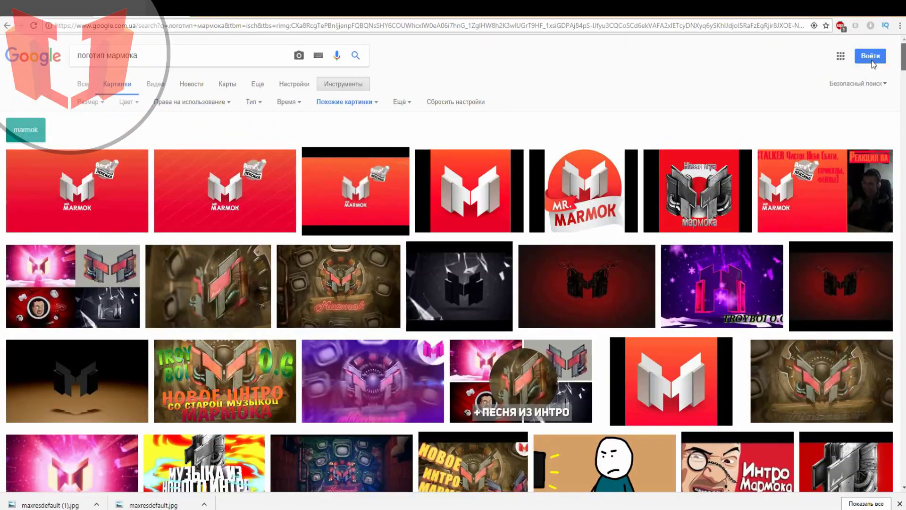
click(195, 10)
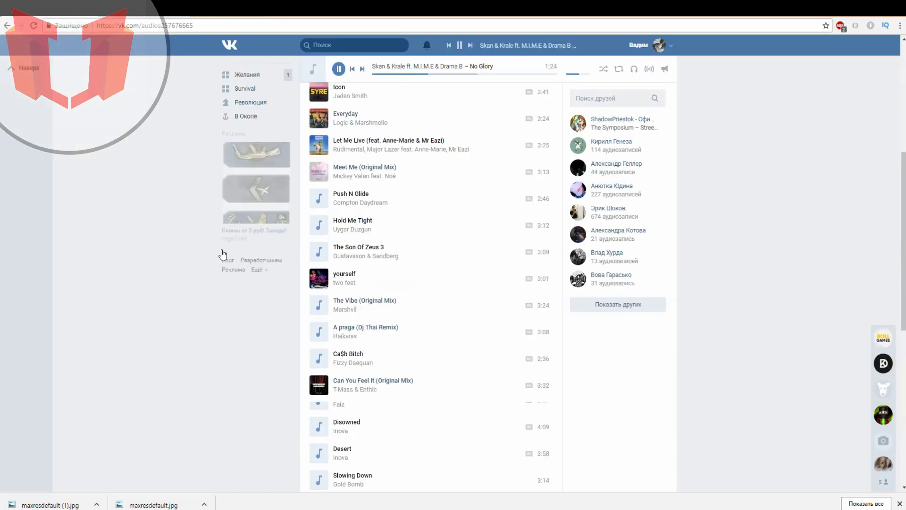
scroll(556, 428, down, 5)
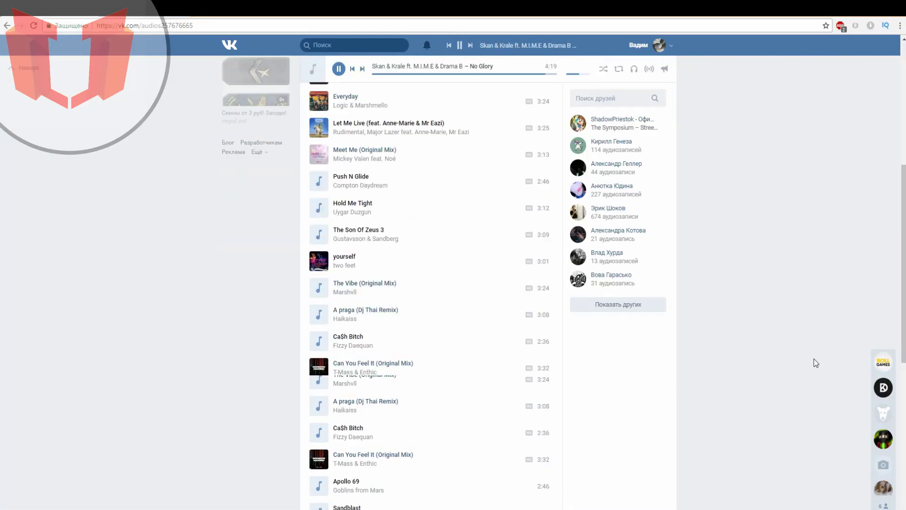
scroll(813, 347, down, 10)
scroll(811, 330, up, 7)
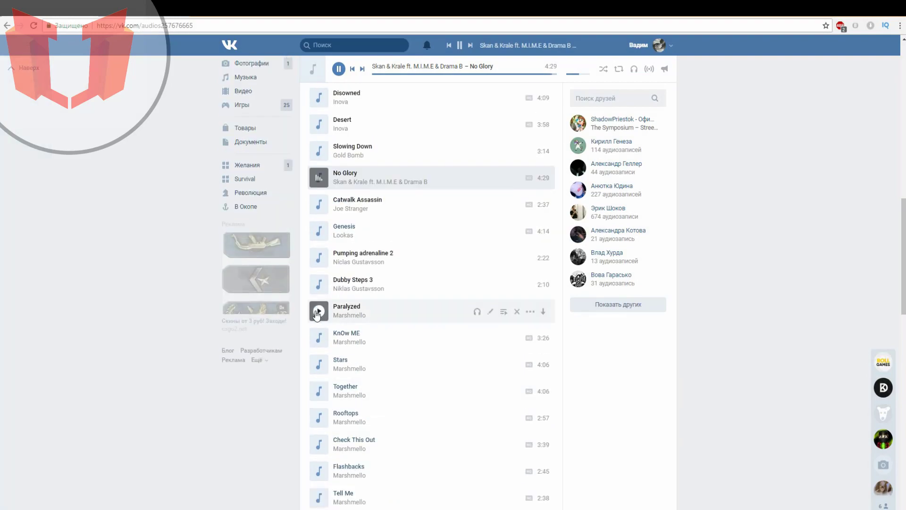
click(482, 311)
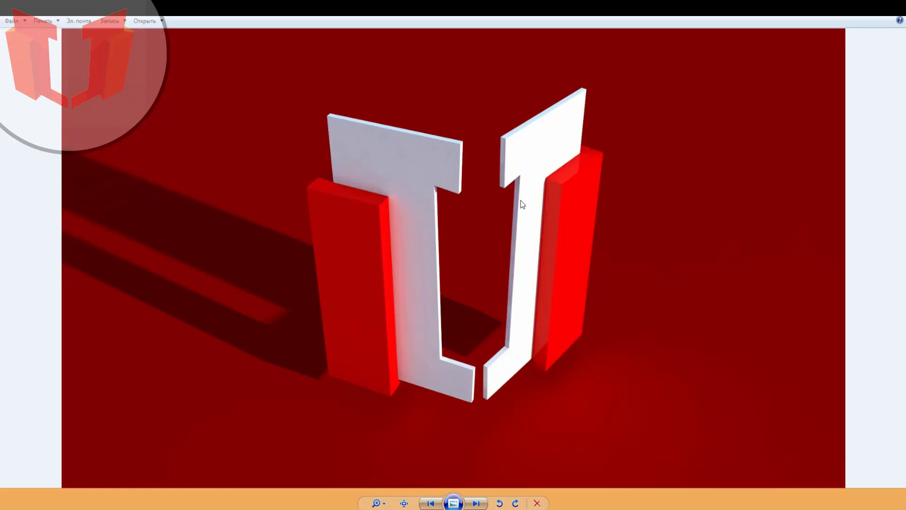
Inspect the rendered logo, then in Photoshop add a Hue/Saturation adjustment layer with hue +8, saturation -18 and lightness +4
scroll(520, 200, up, 3)
scroll(611, 237, down, 2)
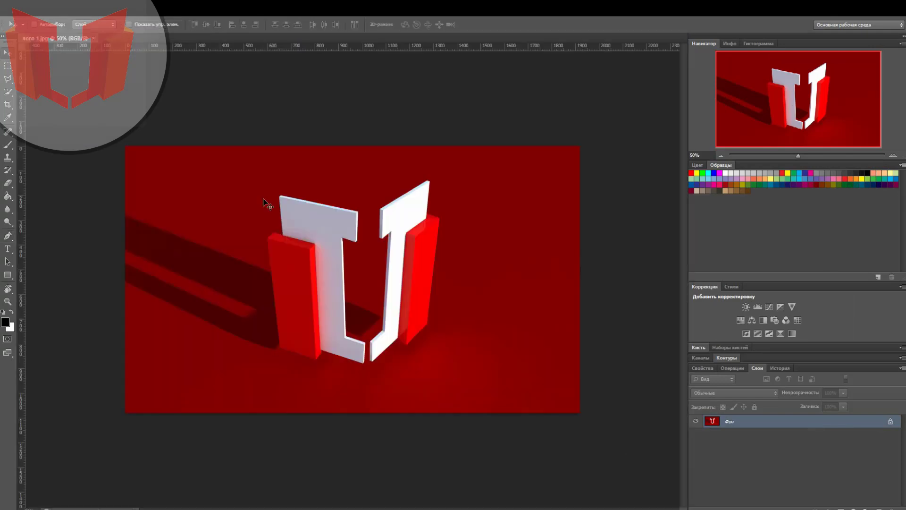
click(856, 508)
click(790, 400)
click(778, 453)
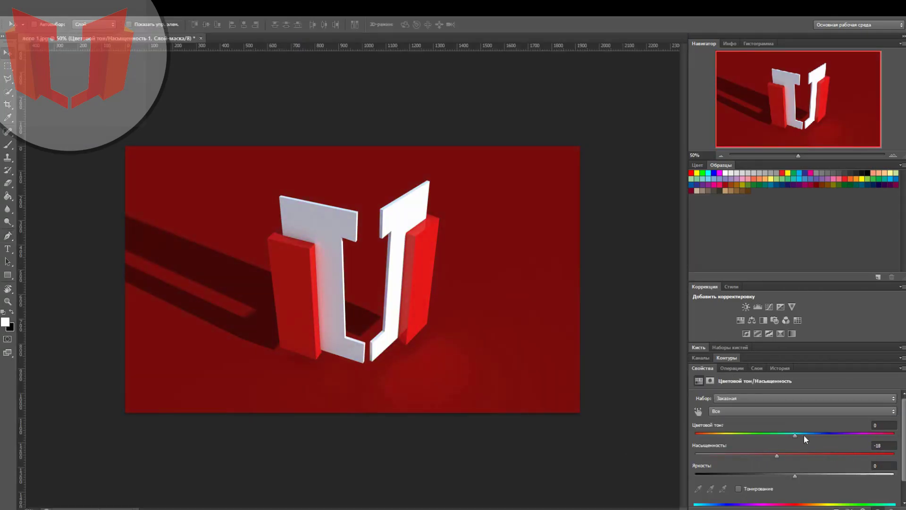
mouse_move(796, 475)
mouse_down()
mouse_move(815, 475)
mouse_move(798, 475)
mouse_up()
mouse_move(795, 434)
mouse_down()
mouse_move(770, 441)
mouse_move(803, 440)
mouse_up()
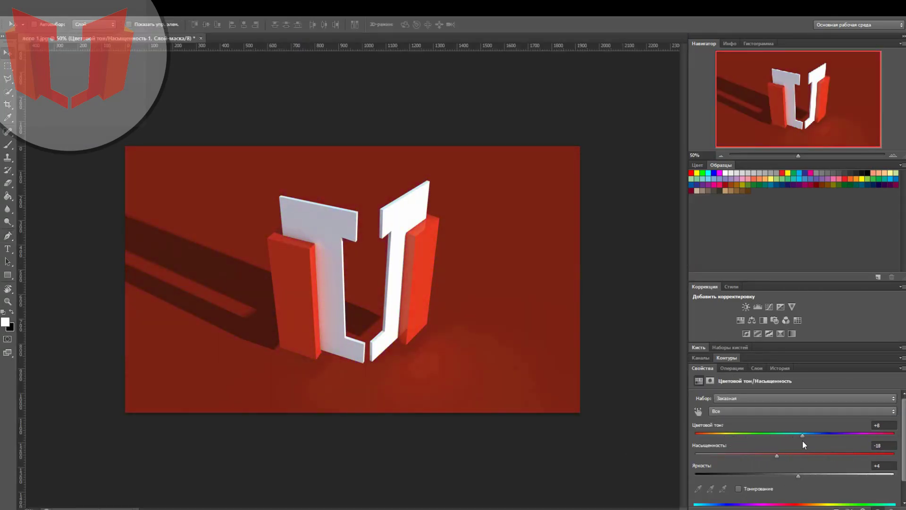
alt+scroll(457, 308, up, 7)
alt+scroll(457, 307, down, 4)
scroll(796, 425, down, 2)
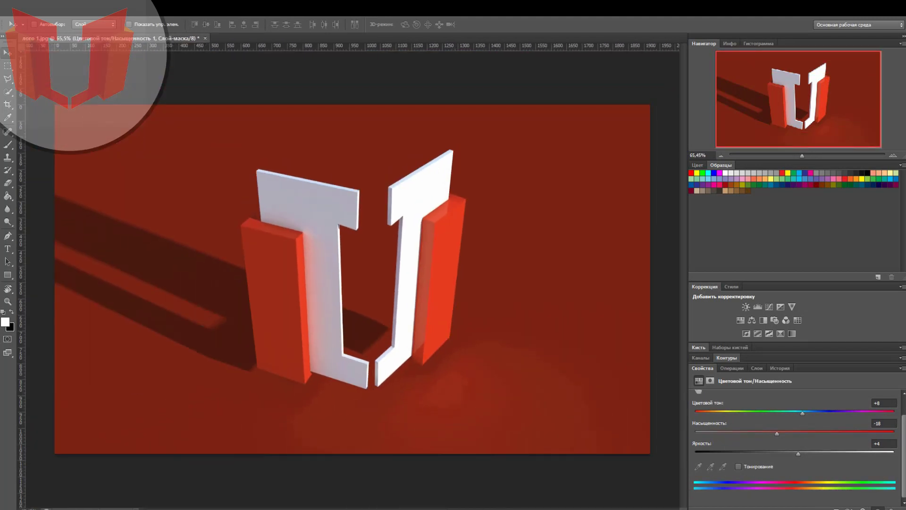
scroll(796, 425, up, 1)
Add a Curves adjustment layer and raise the highlight part of the RGB curve slightly to brighten the logo image
click(757, 368)
click(765, 433)
click(853, 508)
click(836, 357)
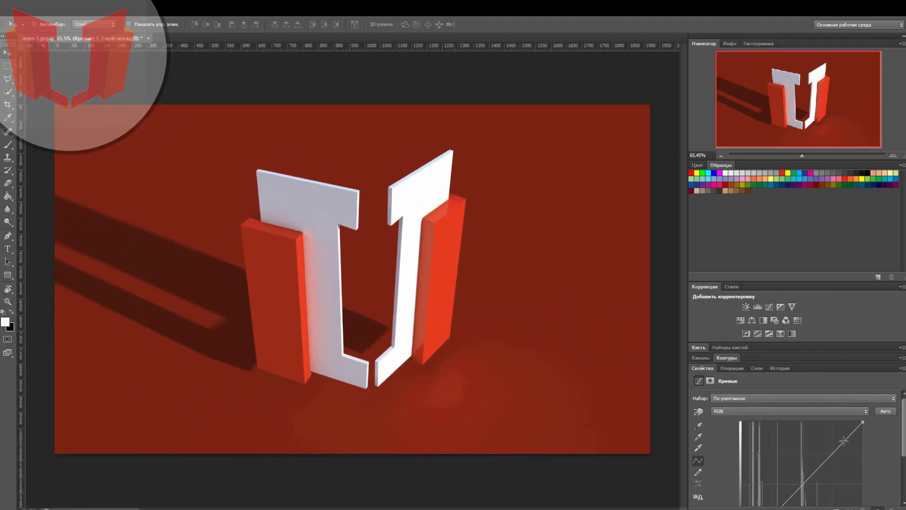
drag(843, 441, 842, 436)
alt+scroll(396, 215, up, 7)
alt+scroll(396, 216, down, 4)
Add a Color Balance adjustment layer with midtones at +31 toward red and -19 toward yellow
click(756, 368)
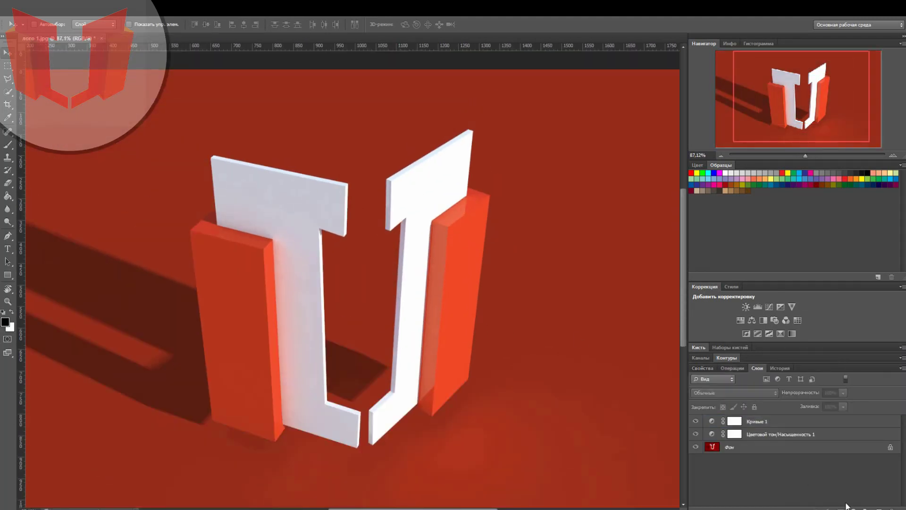
click(851, 507)
click(824, 401)
drag(779, 421, 852, 423)
drag(780, 456, 751, 456)
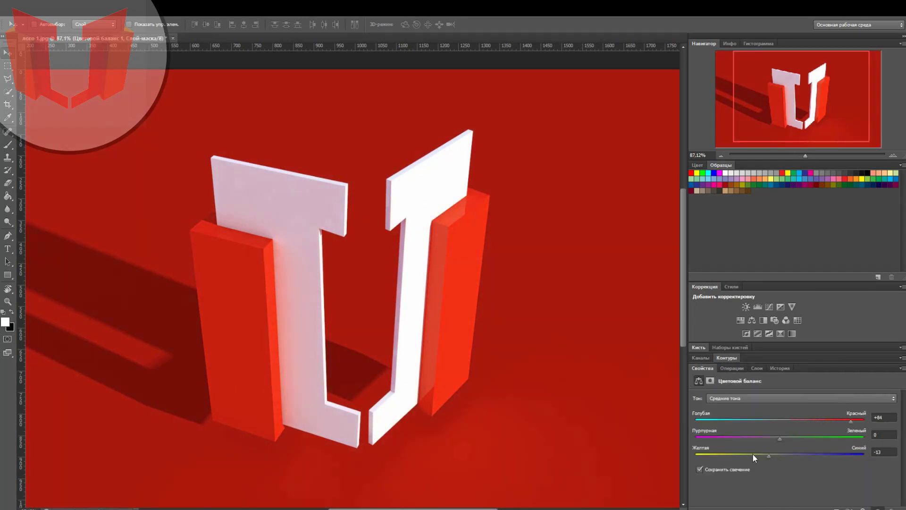
alt+scroll(570, 388, down, 3)
drag(852, 422, 806, 425)
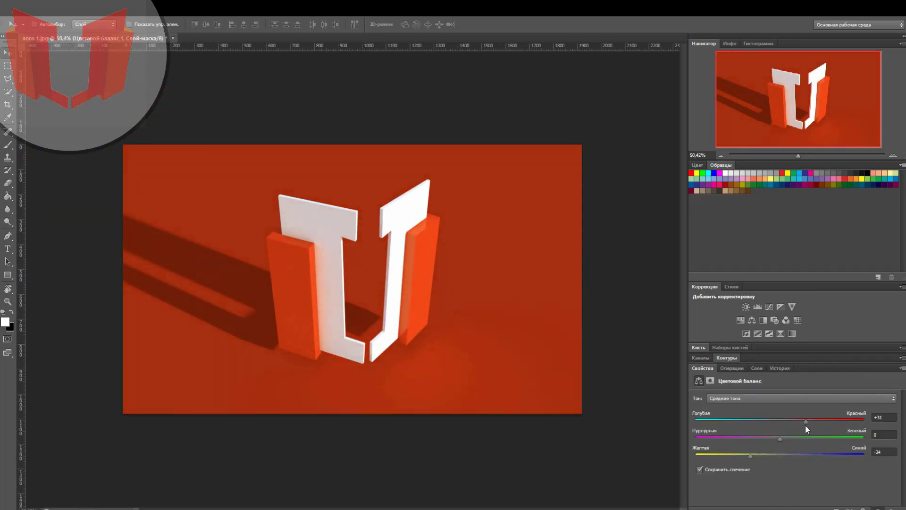
drag(751, 458, 764, 457)
alt+scroll(446, 279, up, 5)
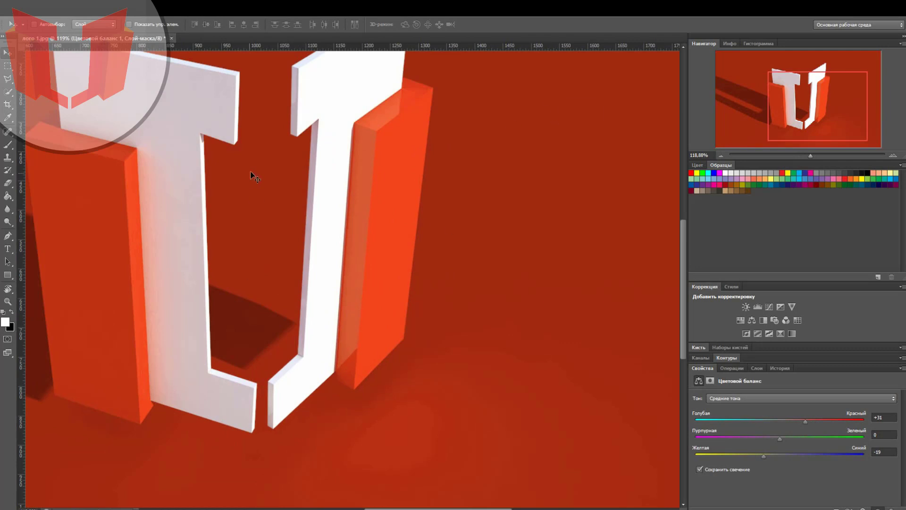
scroll(109, 82, up, 3)
alt+scroll(210, 82, up, 2)
alt+scroll(257, 276, down, 6)
alt+scroll(261, 281, up, 1)
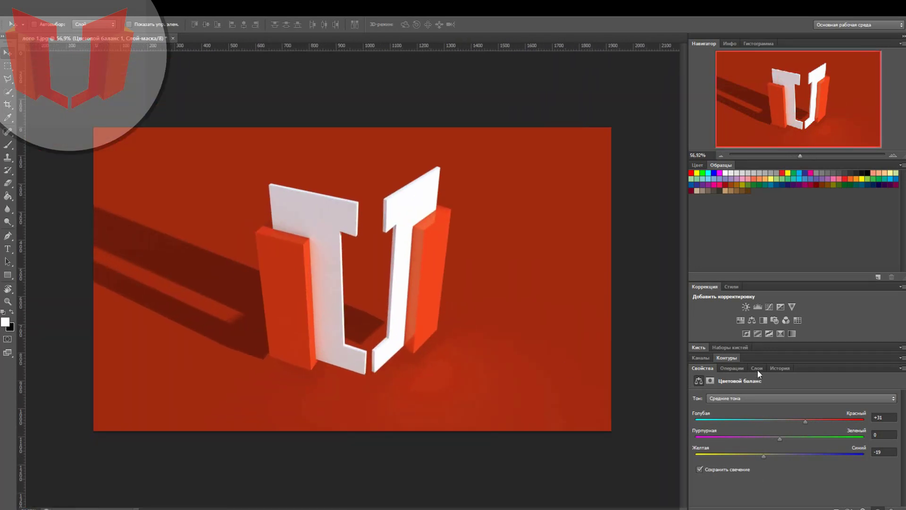
Add a Photo Filter adjustment layer using white as the colour at 100% density
click(758, 369)
click(864, 508)
click(849, 425)
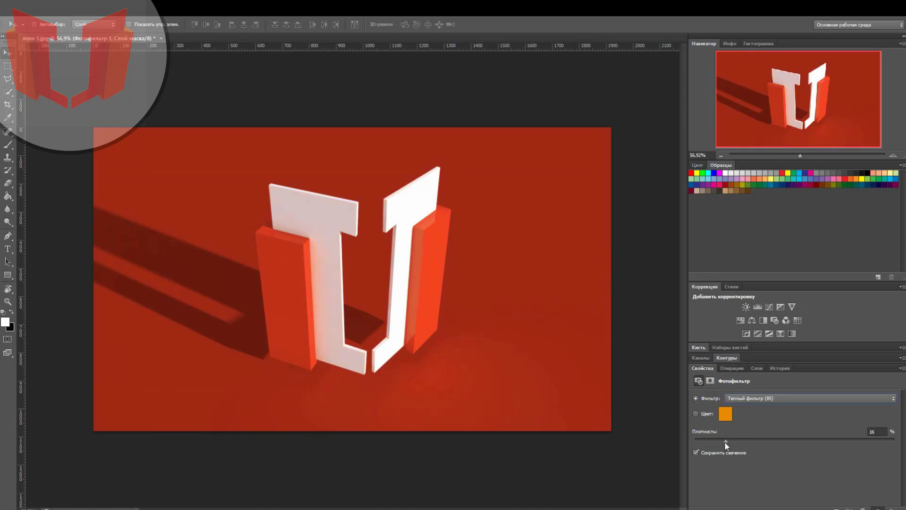
click(725, 414)
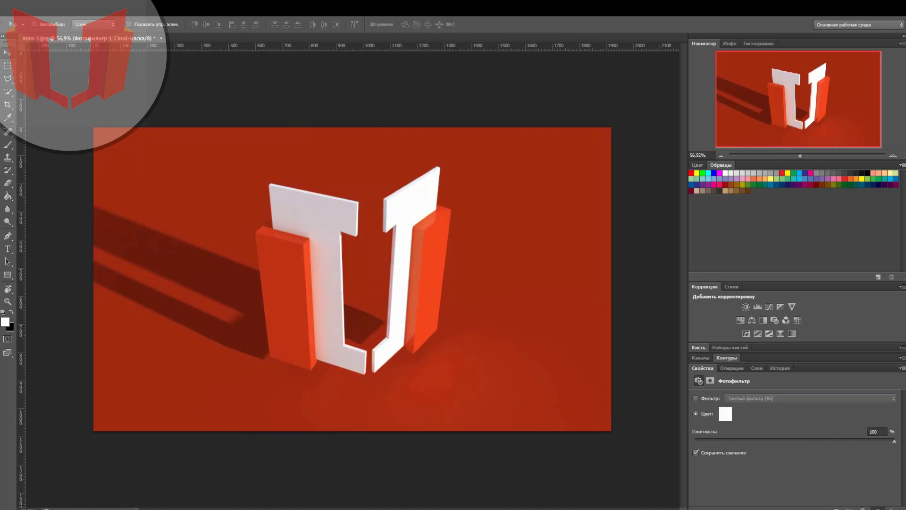
click(756, 368)
alt+scroll(314, 212, up, 5)
alt+scroll(314, 208, down, 7)
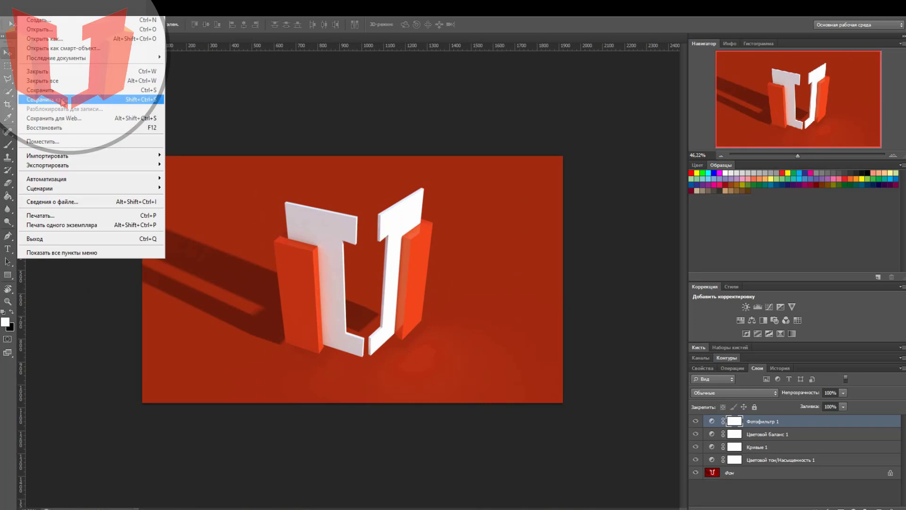
Save the colour-corrected image as a new JPEG named лого 1.1, without replacing лого 1.jpg
click(71, 101)
click(477, 273)
click(453, 333)
key(Return)
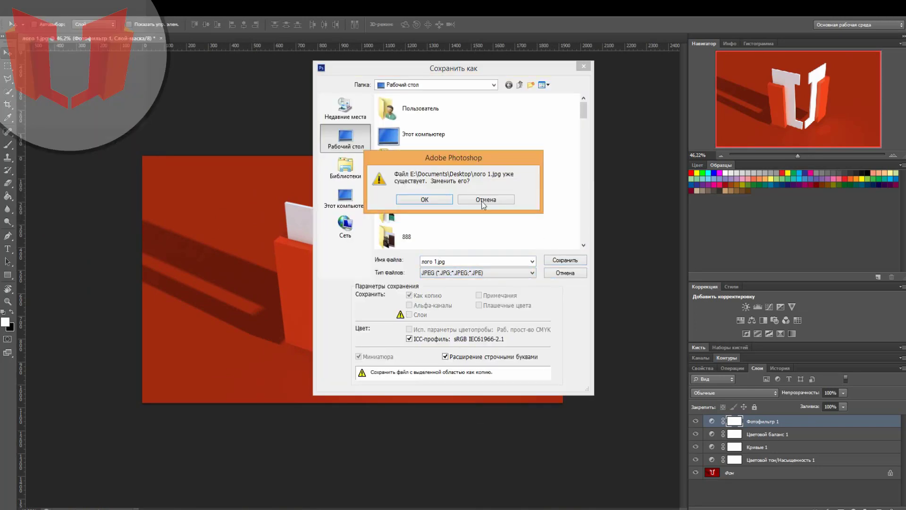
click(482, 202)
key(Return)
key(Return)
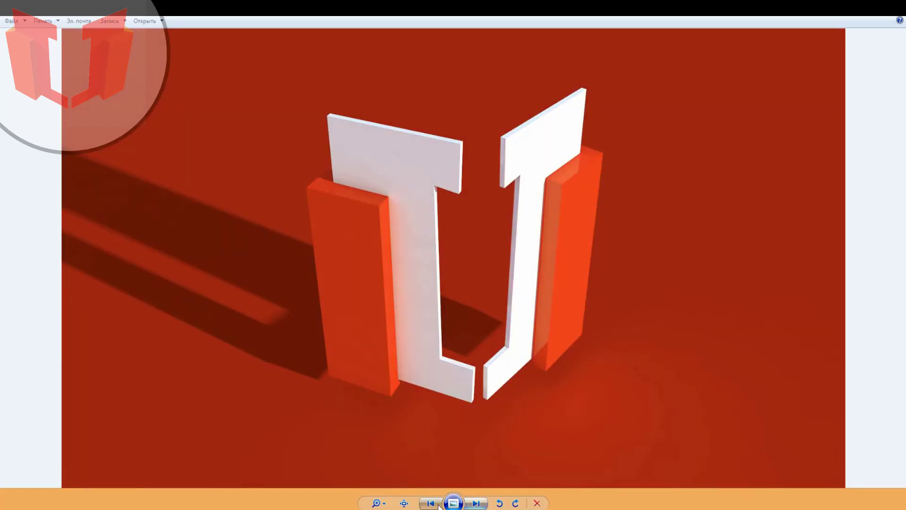
Compare the original and colour-corrected logo renders by switching between them in the photo viewer
click(431, 503)
click(476, 503)
click(431, 502)
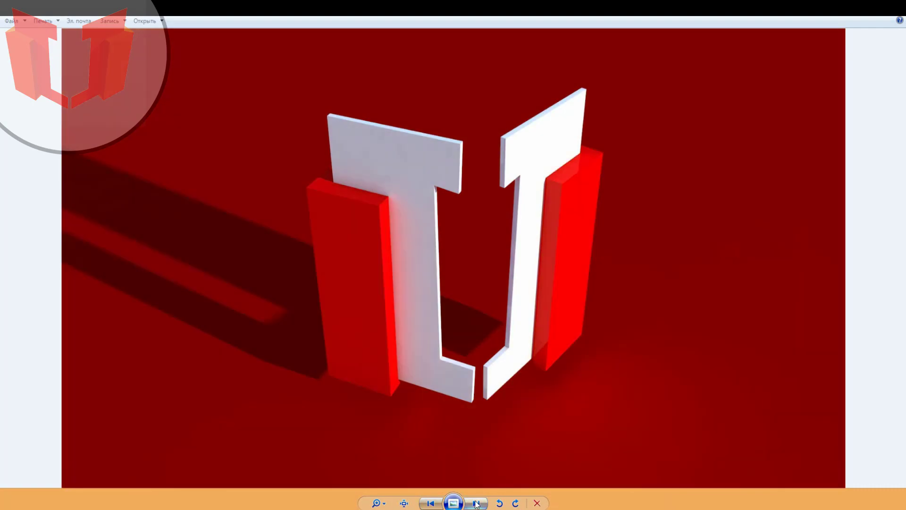
click(476, 503)
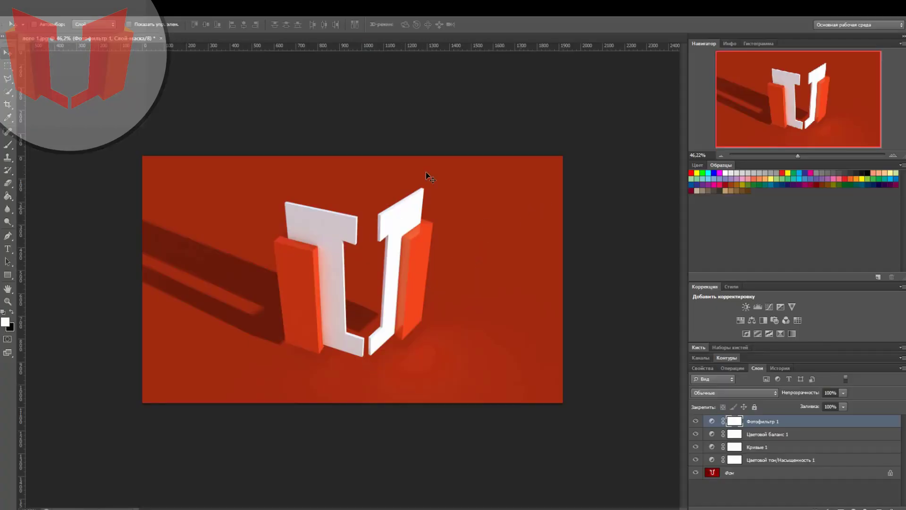
Close the logo document in Photoshop and open the saved logo image from the desktop folder in Magic Bullet Looks
click(161, 38)
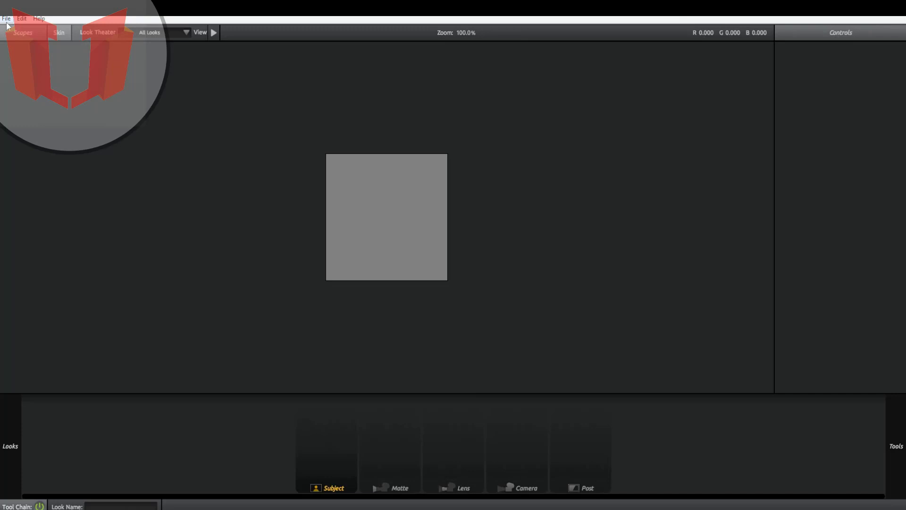
click(6, 19)
click(21, 45)
click(330, 213)
scroll(661, 203, down, 10)
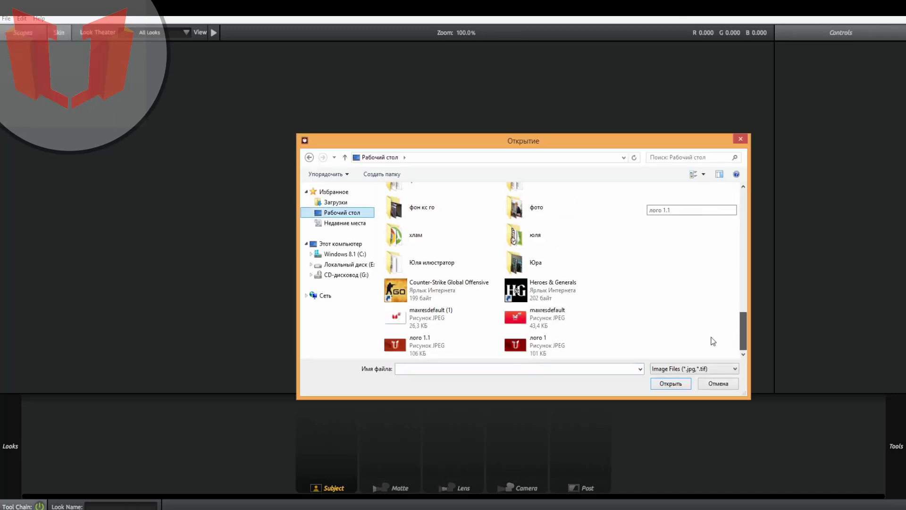
click(441, 344)
click(670, 386)
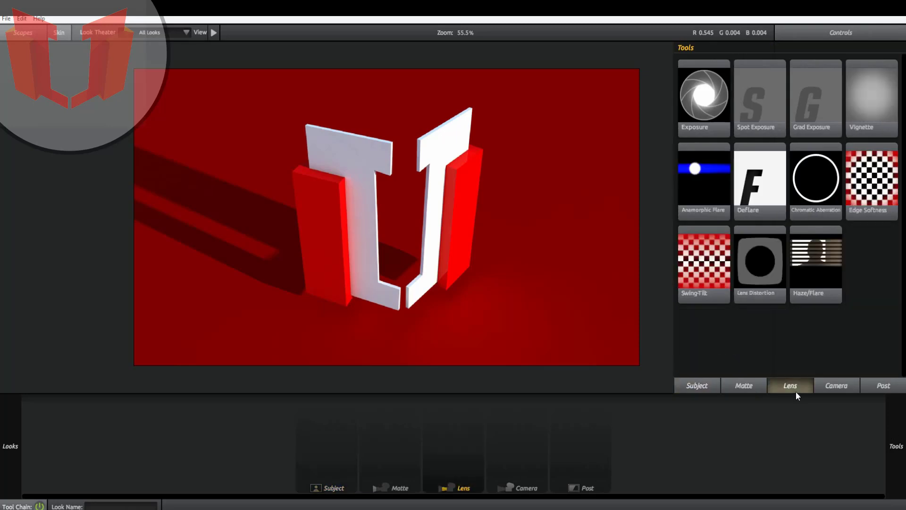
Add the Chromatic Aberration tool to the Lens stage of the tool chain
drag(823, 193, 454, 437)
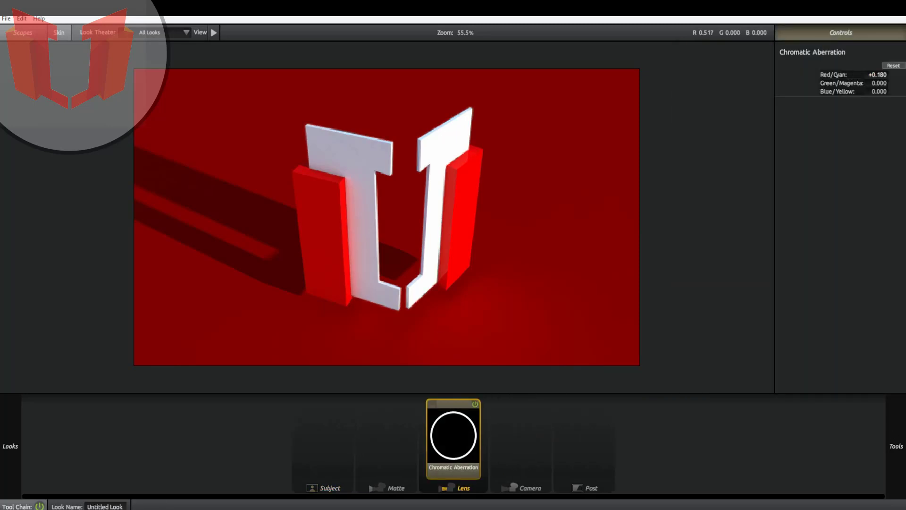